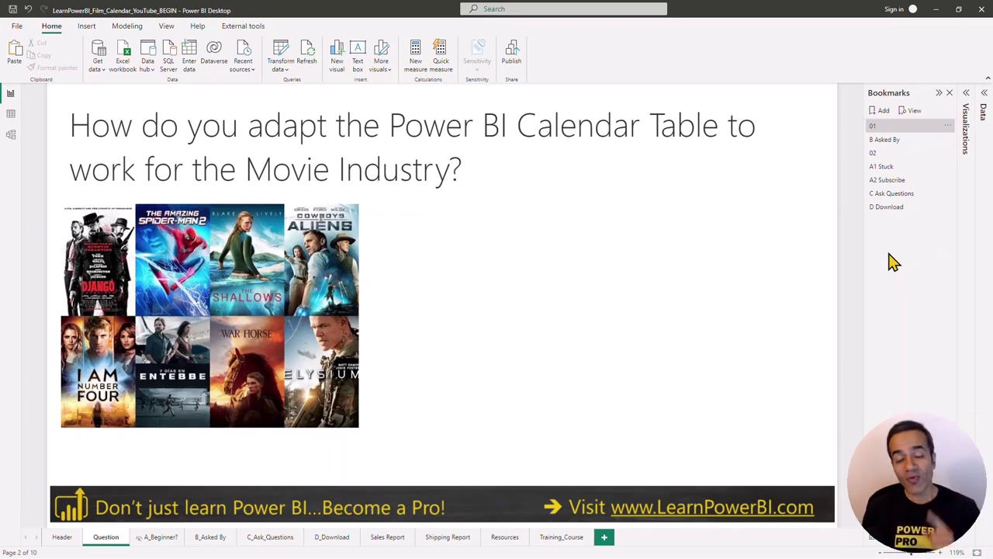
Jump to the B Asked By bookmark page, then return to the movie industry question slide.
left_click(898, 141)
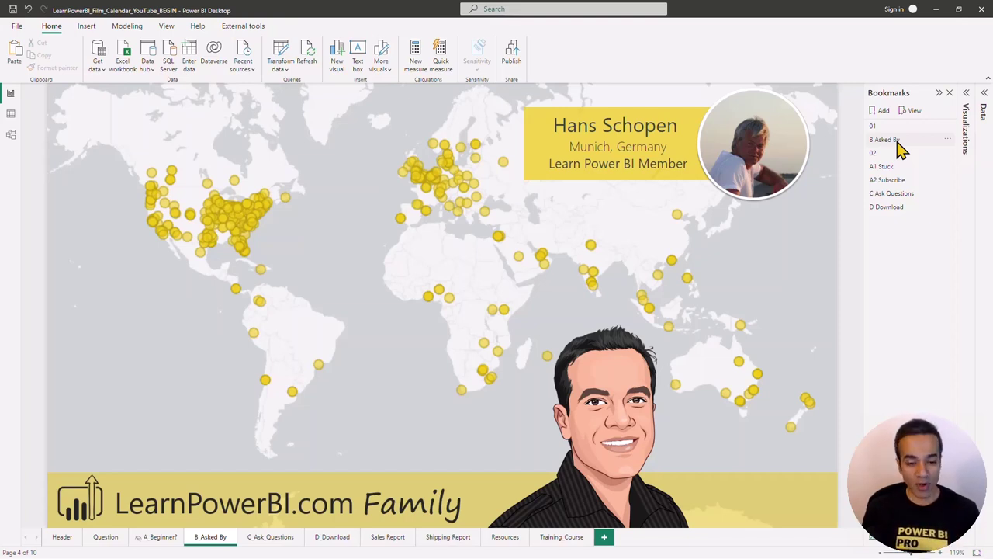
left_click(896, 142)
left_click(883, 153)
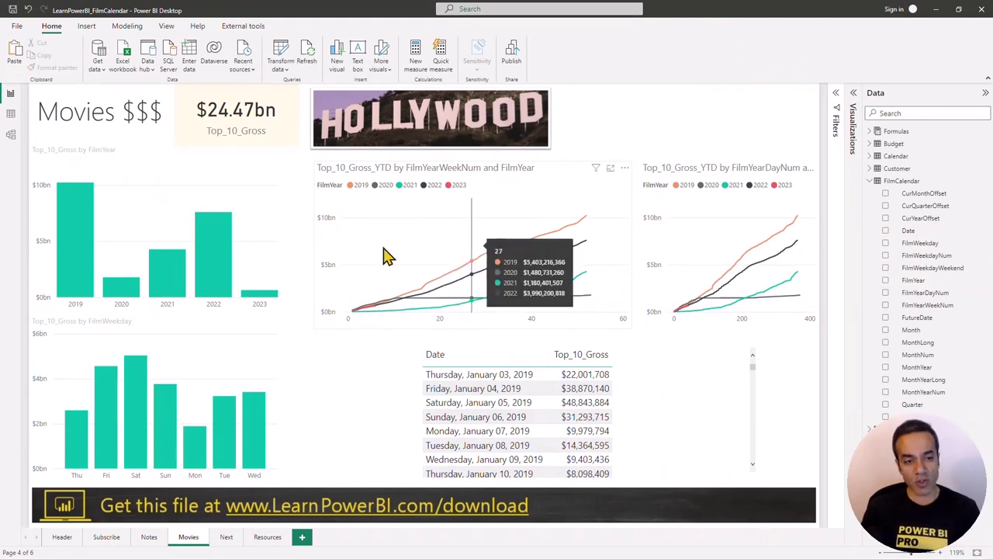
mouse_move(155, 233)
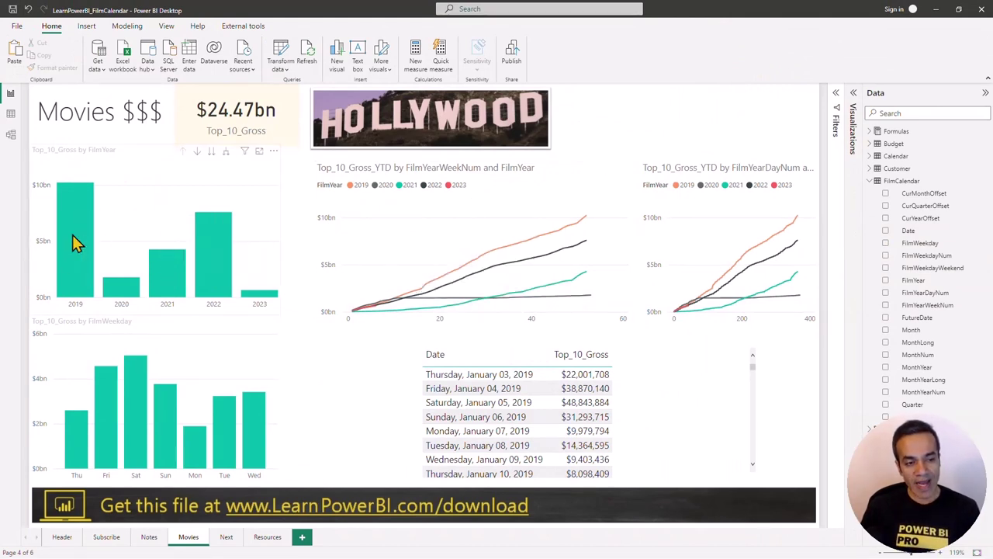
right_click(215, 256)
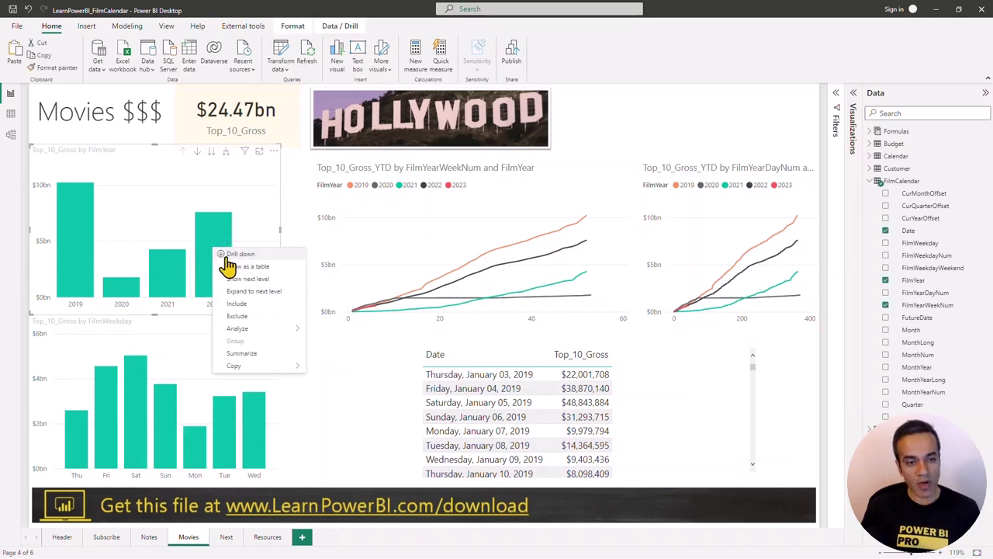
left_click(233, 256)
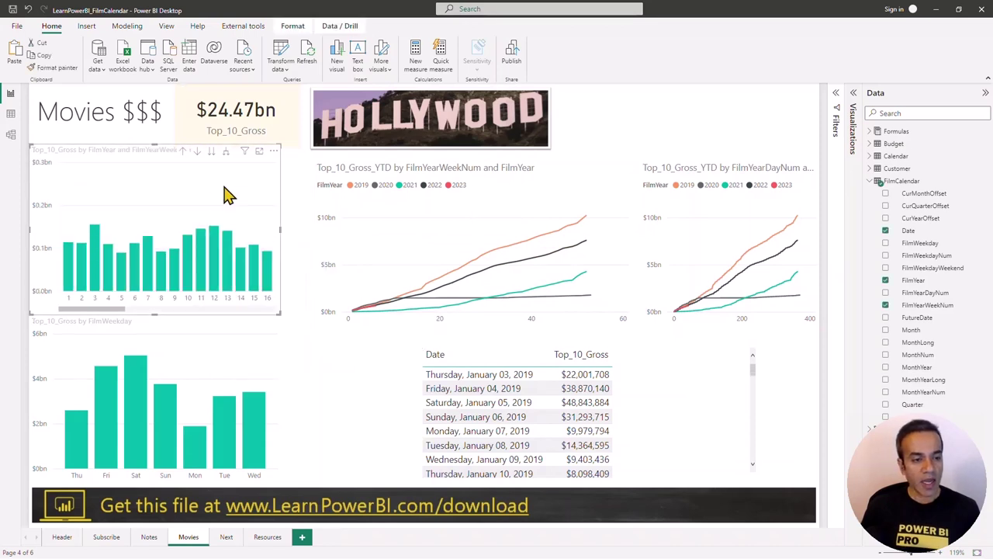
left_click(256, 161)
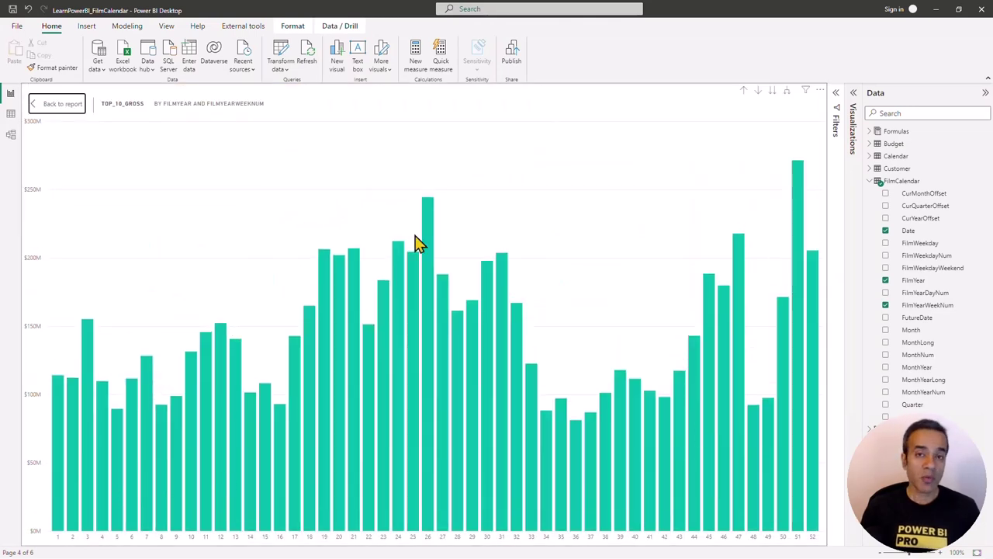
left_click(78, 109)
left_click(70, 283)
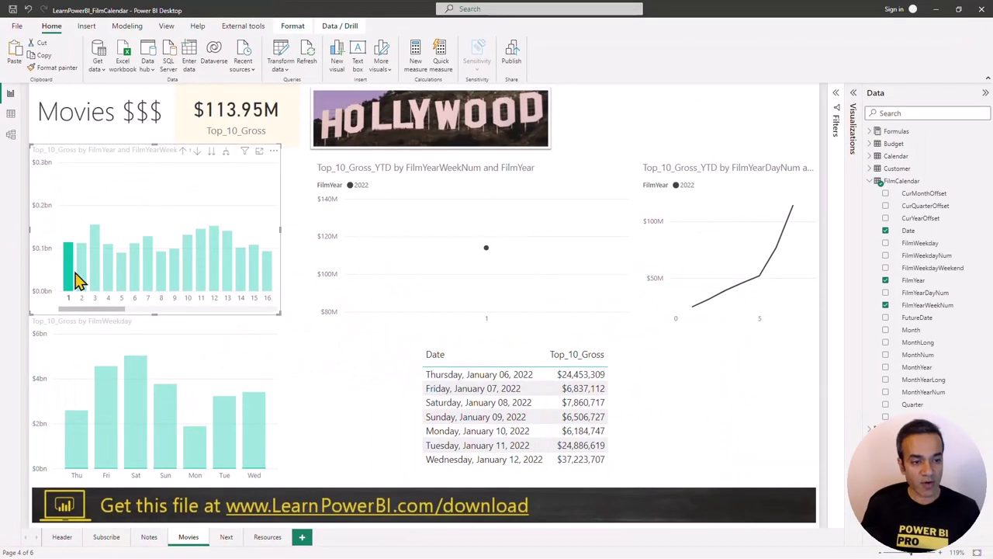
left_click(82, 273)
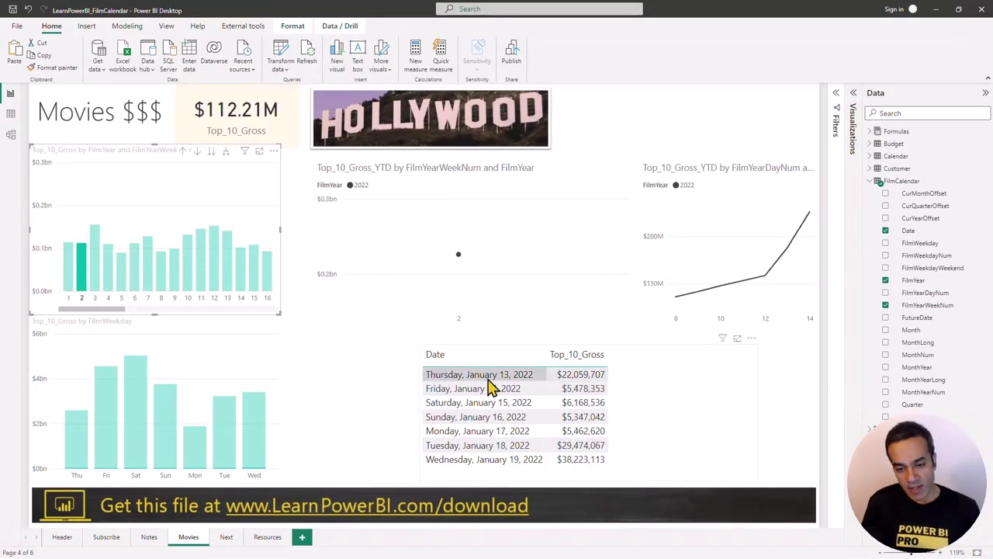
left_click(191, 310)
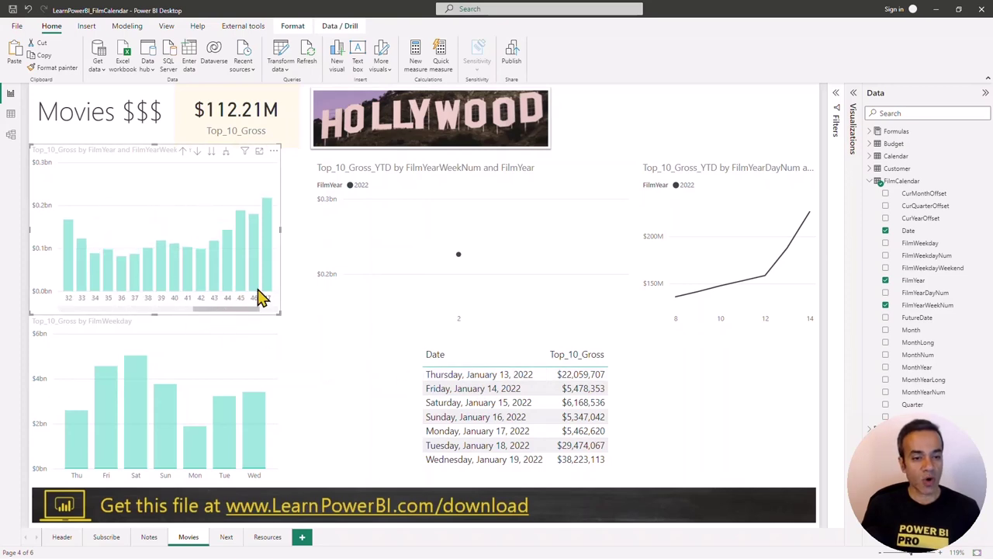
left_click(260, 297)
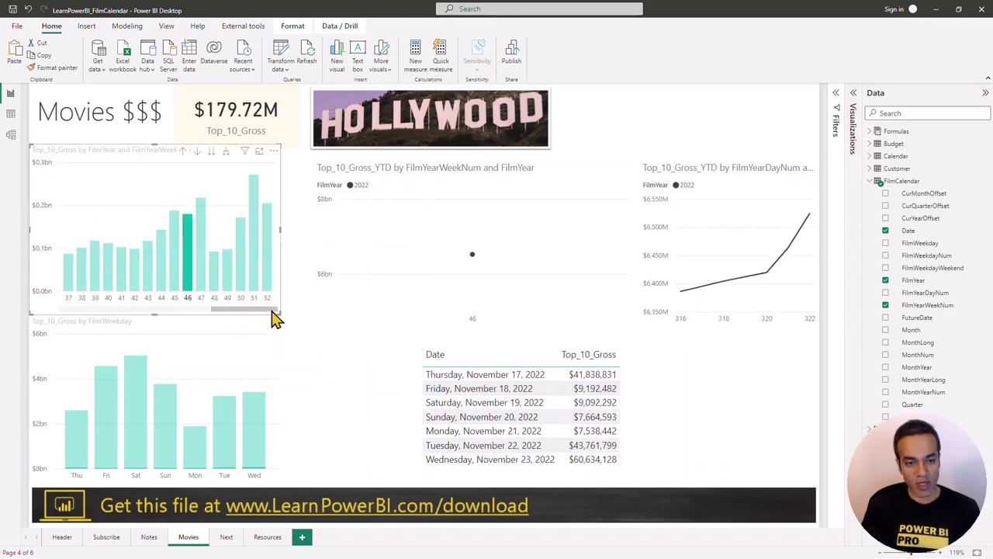
left_click(269, 288)
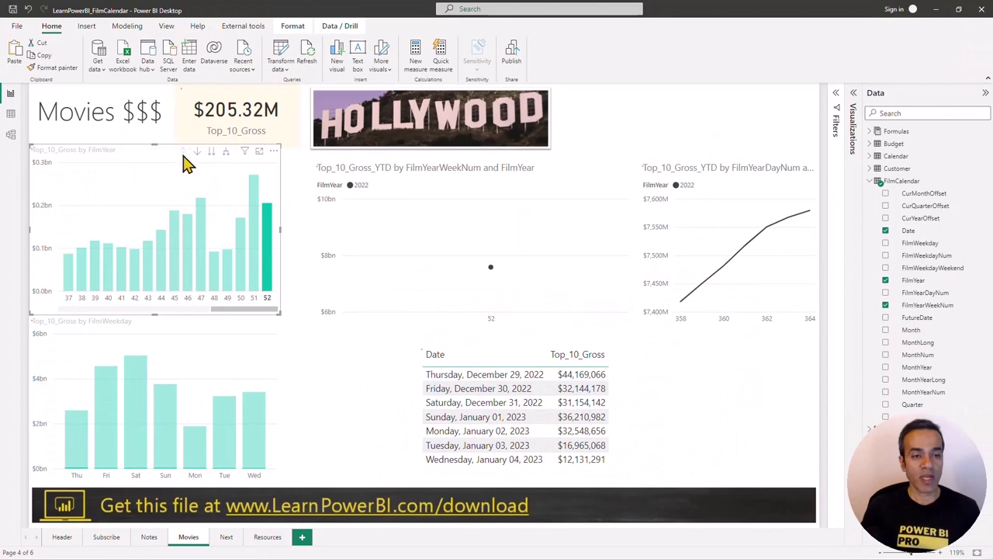
left_click(183, 152)
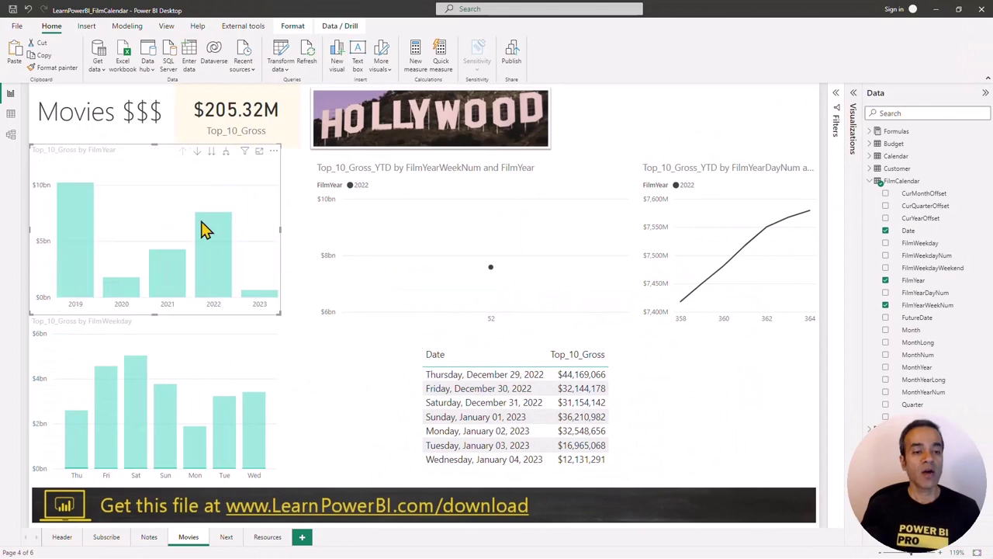
left_click(251, 299)
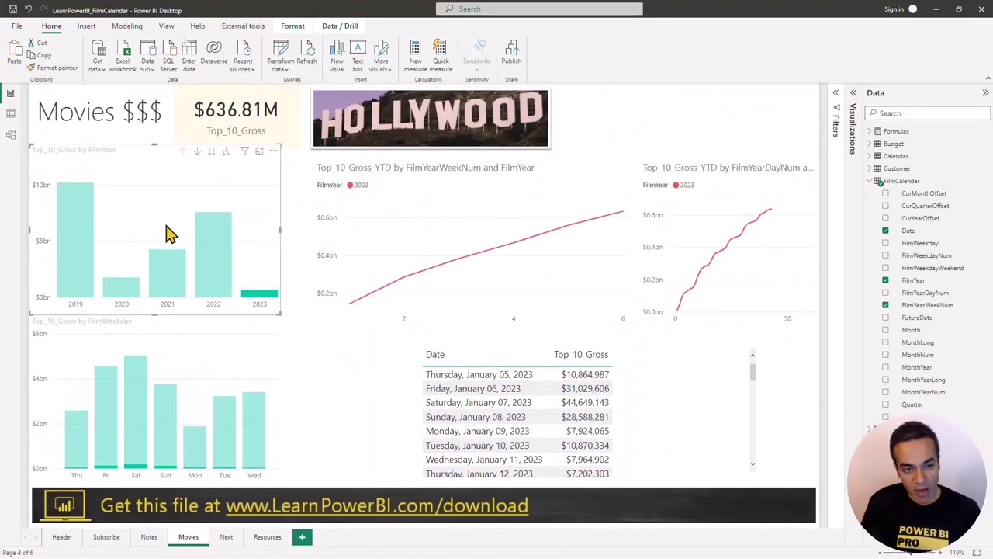
left_click(166, 228)
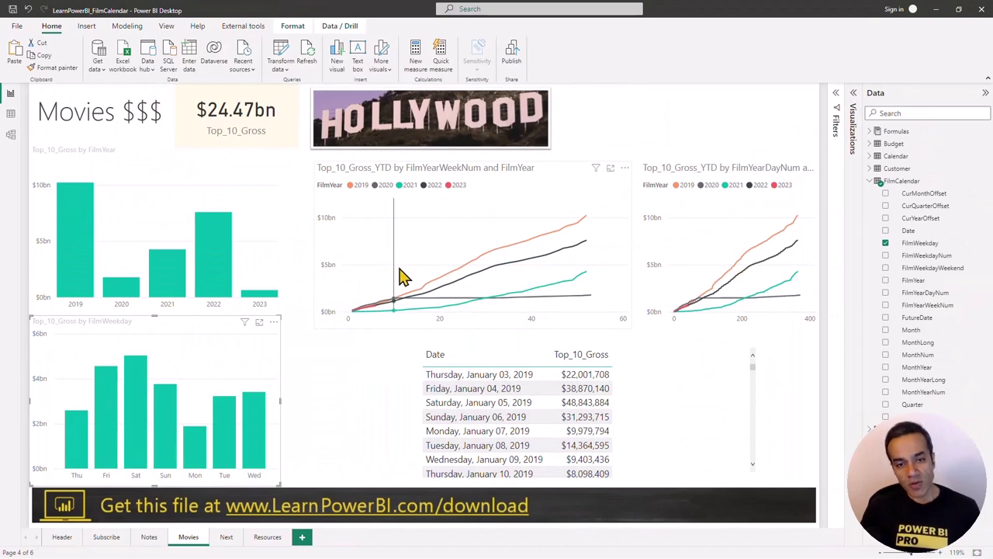
Enlarge the weekly YTD gross chart, highlight the 2019, 2021, 2022 and 2023 lines, and return.
left_click(610, 170)
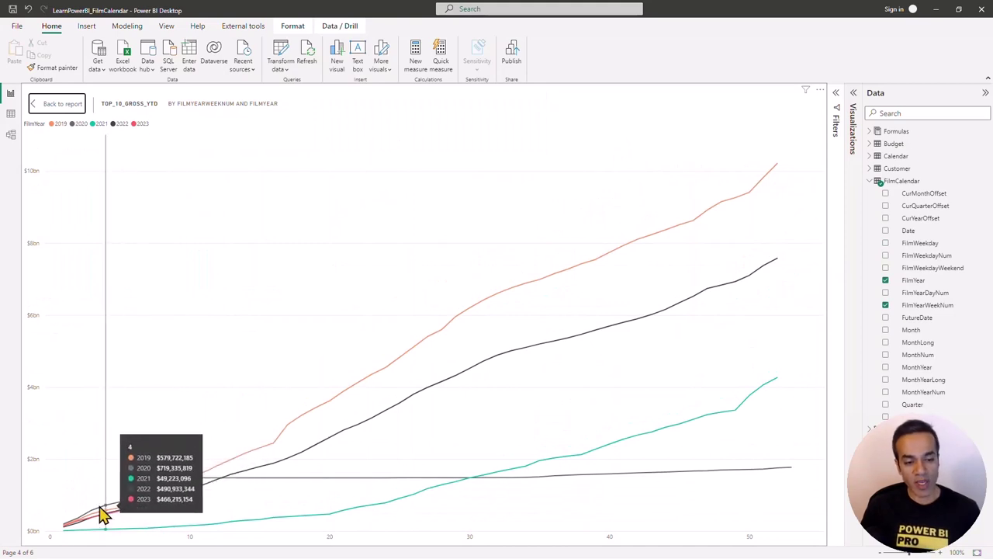
mouse_move(70, 133)
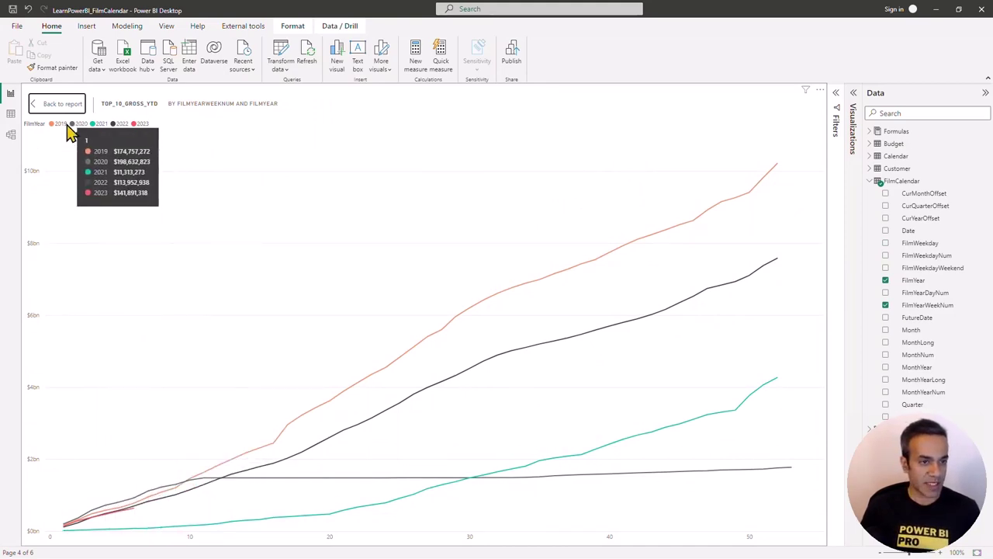
left_click(66, 126)
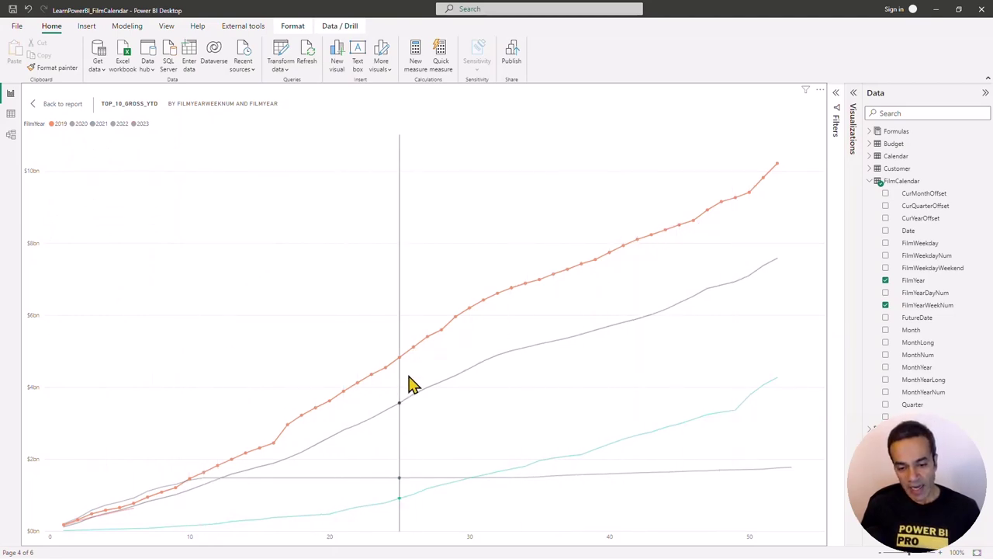
left_click(84, 125)
left_click(121, 125)
left_click(146, 127)
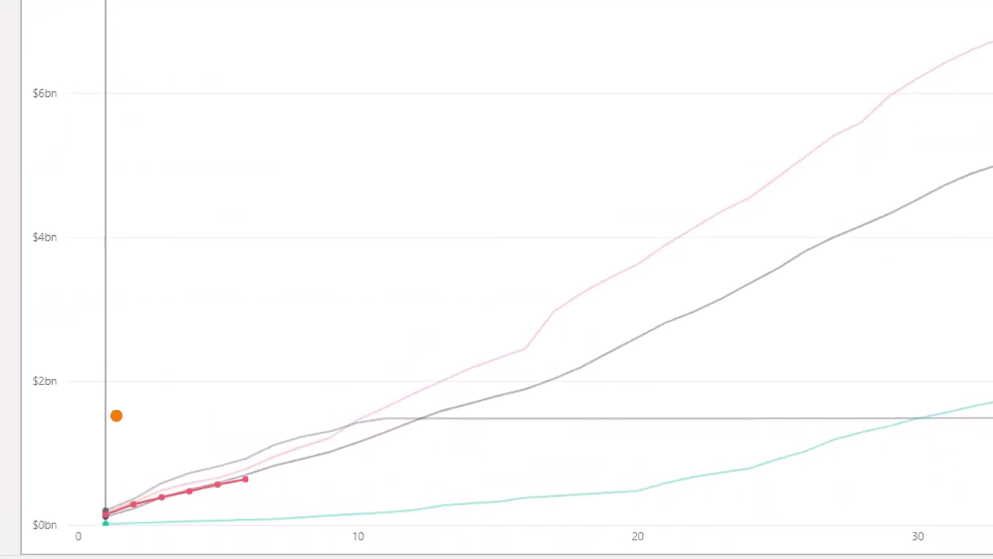
left_click(53, 104)
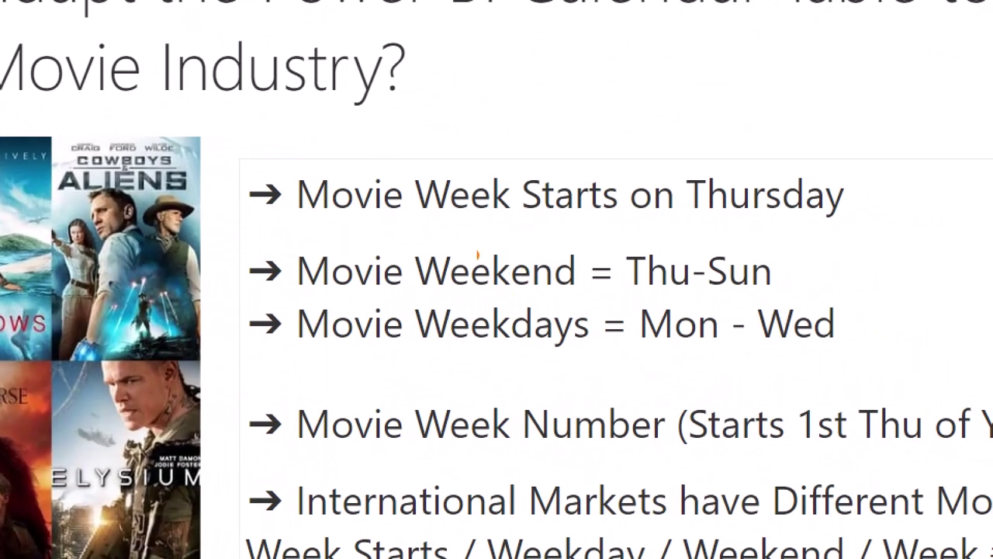
Switch the report to the Resources page.
mouse_move(237, 164)
left_mouse_down()
mouse_move(581, 295)
mouse_move(885, 355)
mouse_move(879, 364)
left_mouse_up()
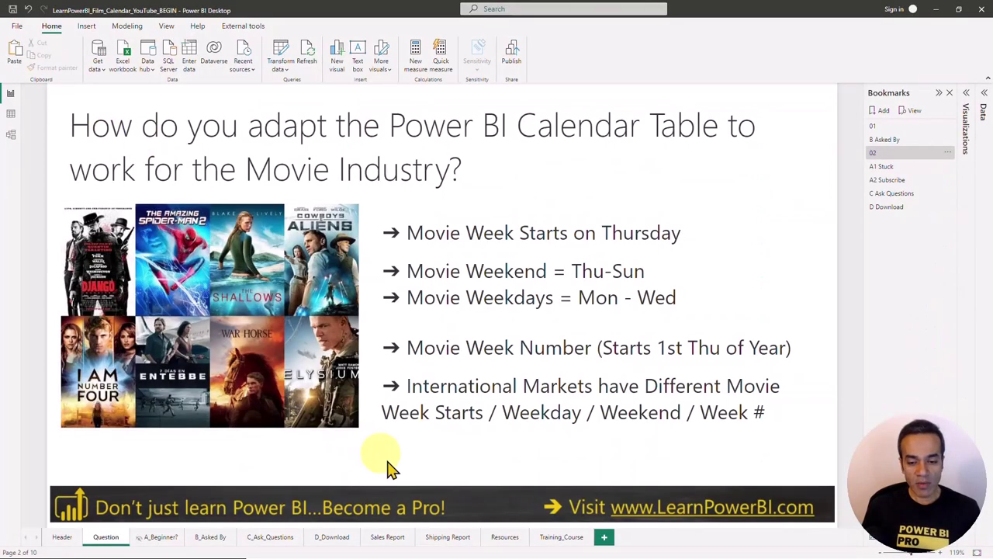
left_click(504, 538)
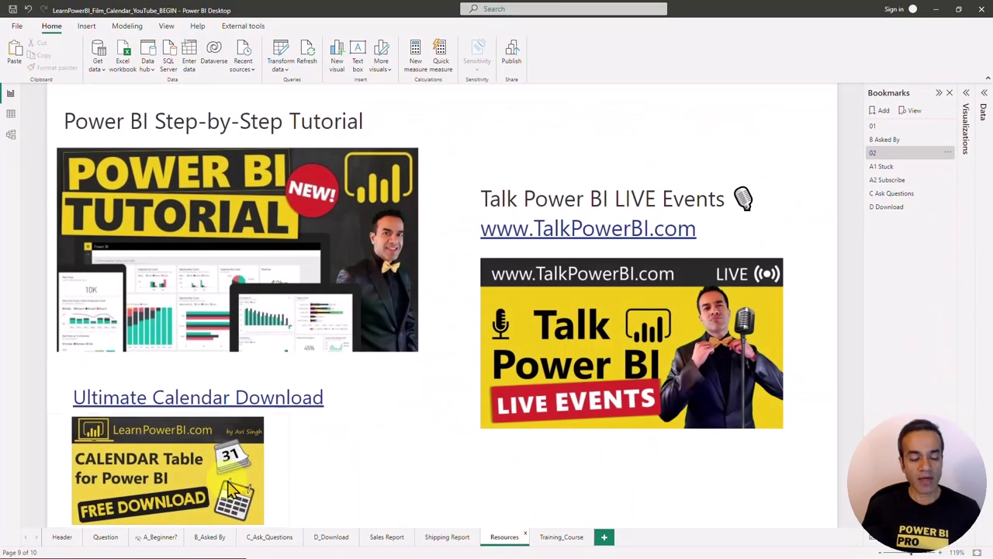
left_click_drag(54, 357, 315, 514)
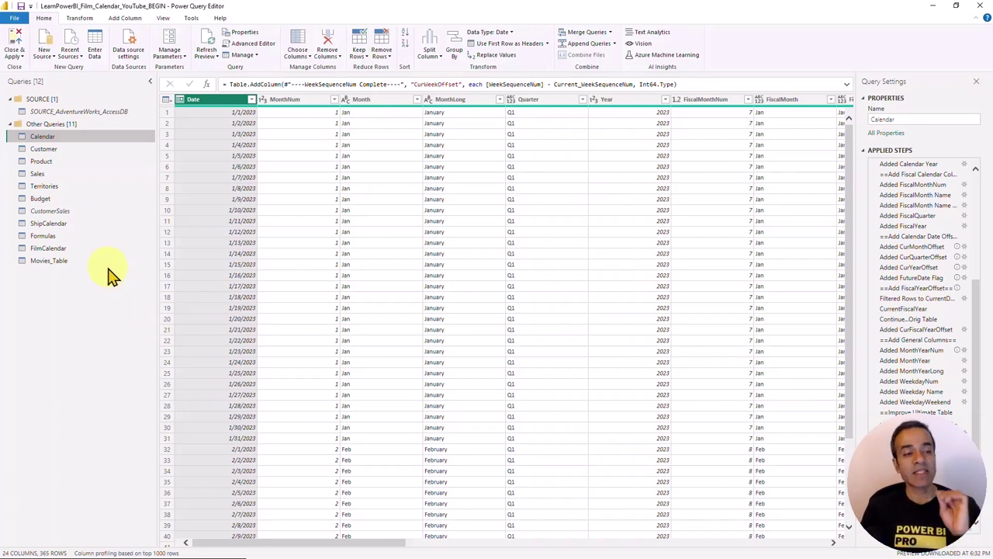
Delete the existing FilmCalendar query.
left_click(62, 250)
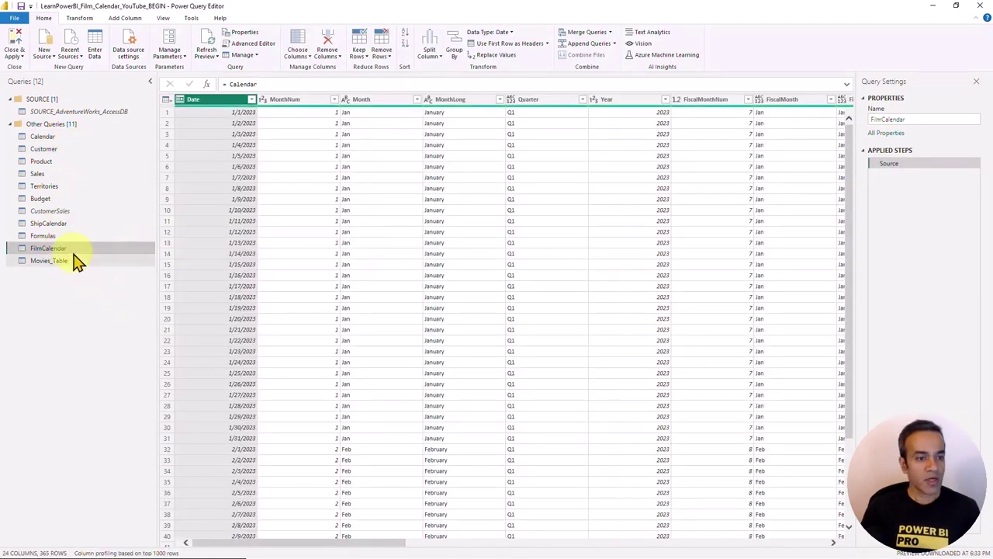
right_click(75, 251)
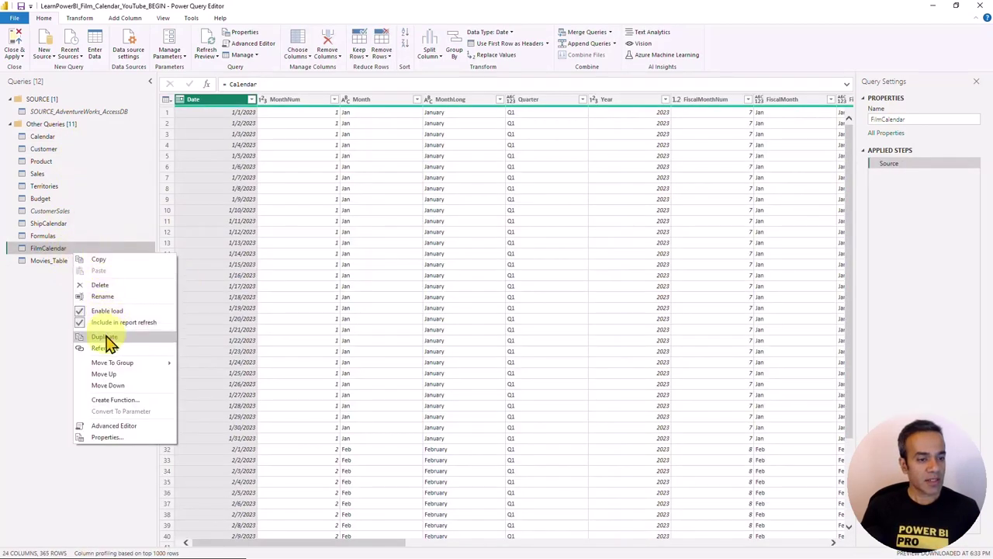
left_click(101, 286)
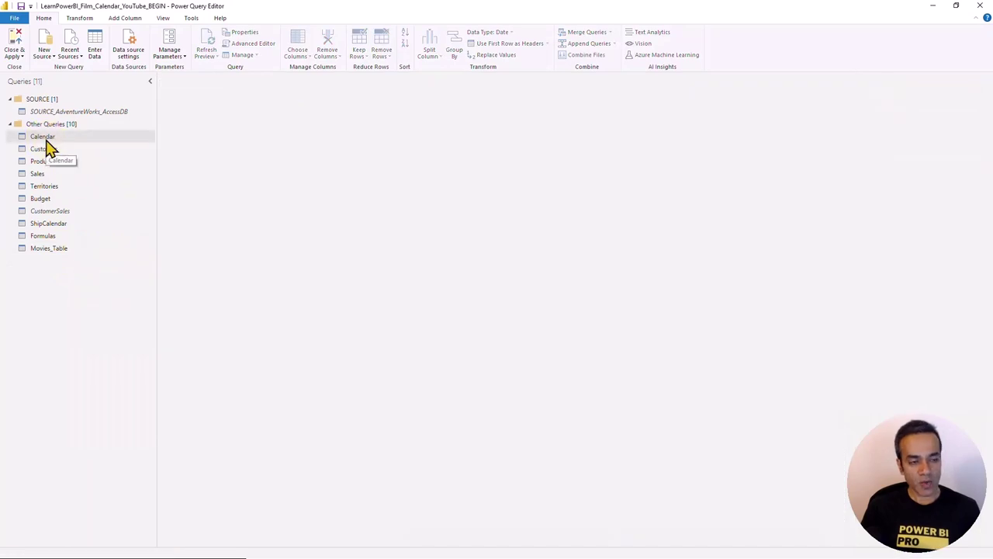
Name the calendar query copy FilmCalendar in the Query Settings Name box.
left_click(45, 141)
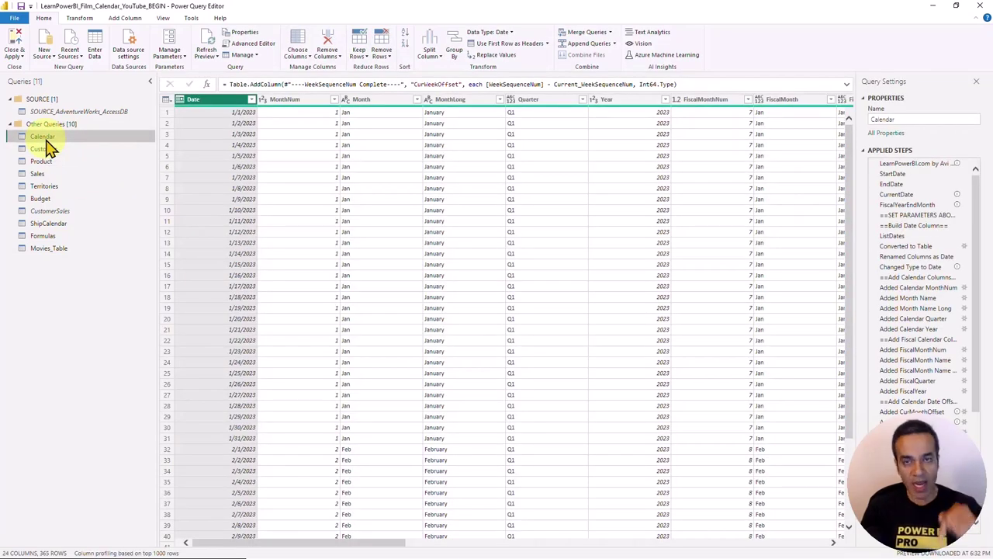
right_click(48, 145)
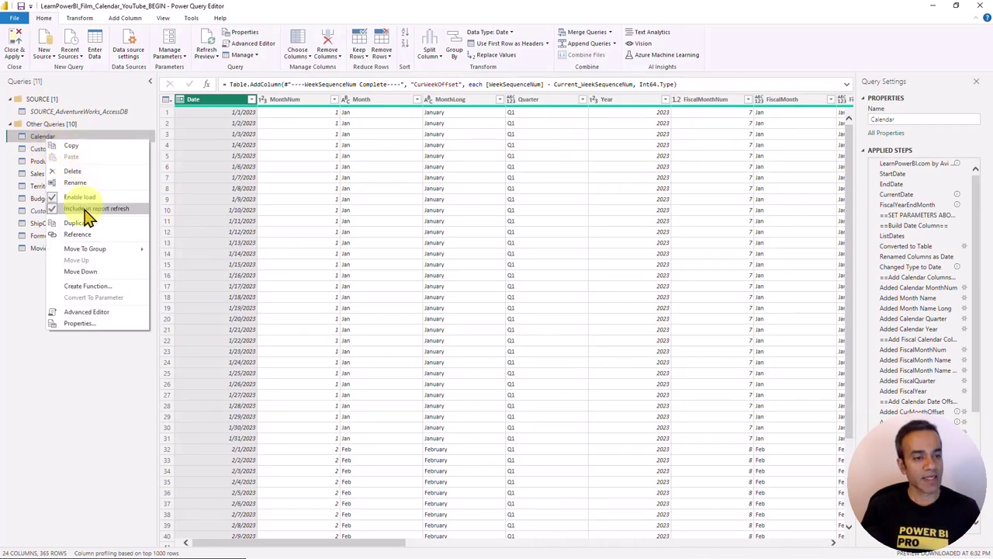
key("Escape")
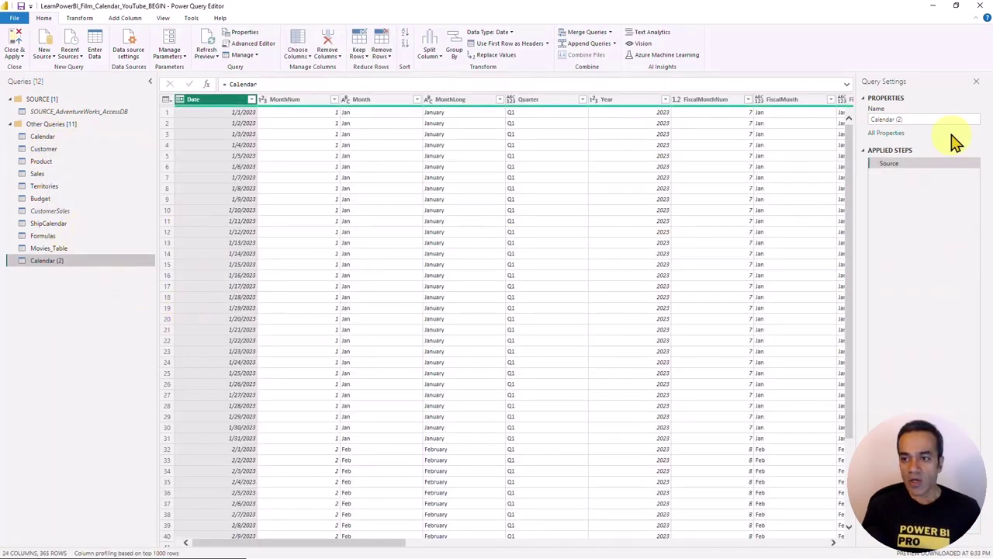
left_click(928, 120)
type("Film")
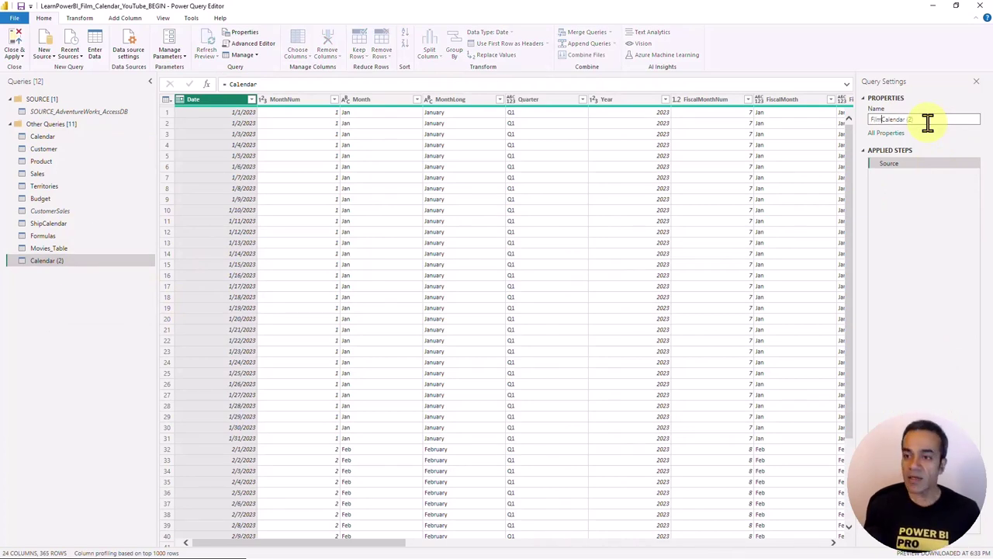
key("Return")
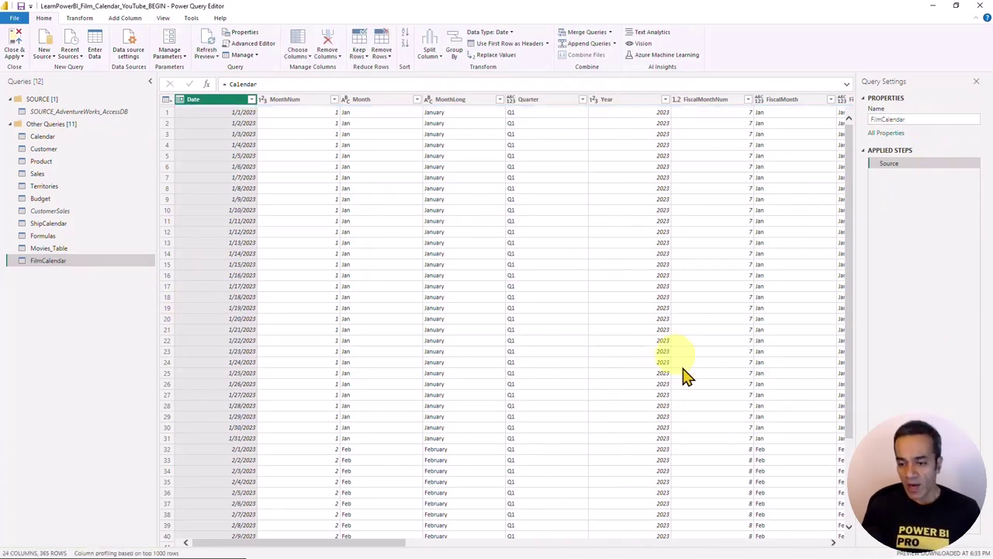
Multi-select WeekdayNum, WeekdayWeekend, WeekSequenceNum and CurWeekOffset and remove them together.
left_click(805, 543)
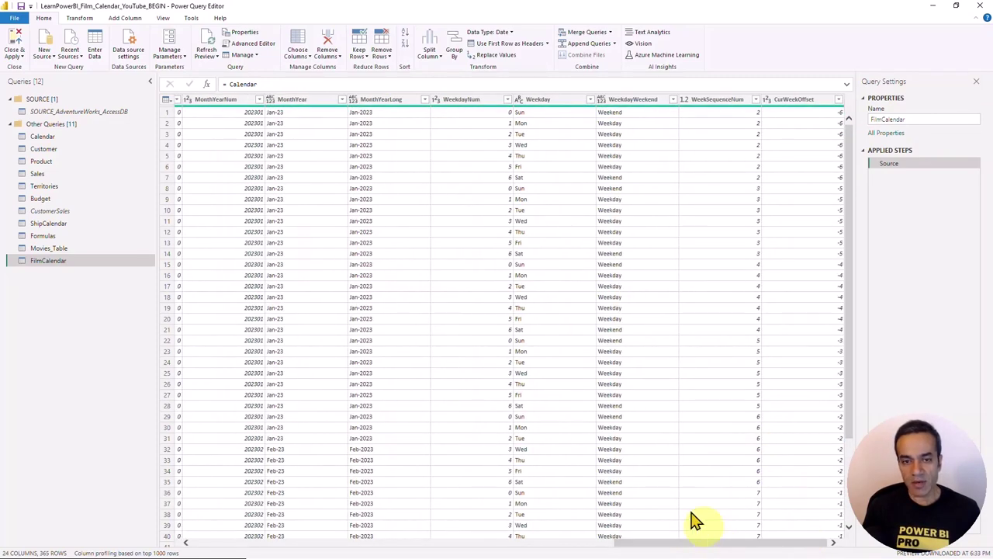
left_click(475, 103)
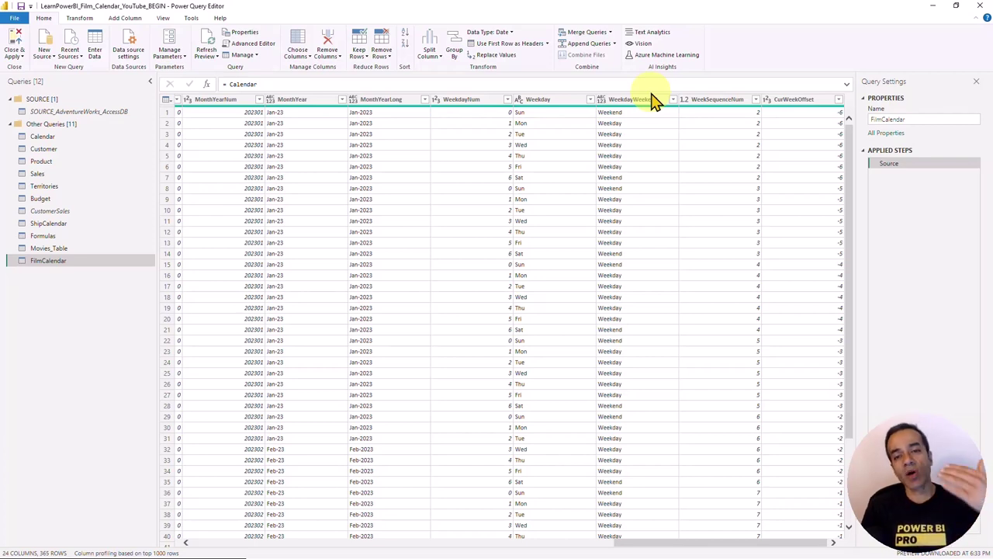
left_click(489, 102)
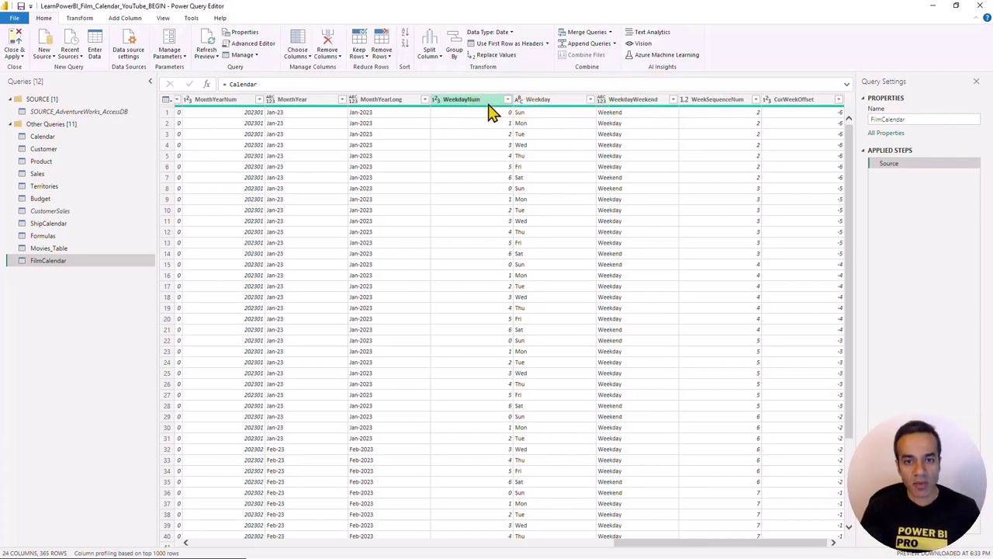
left_click(637, 105, "ctrl")
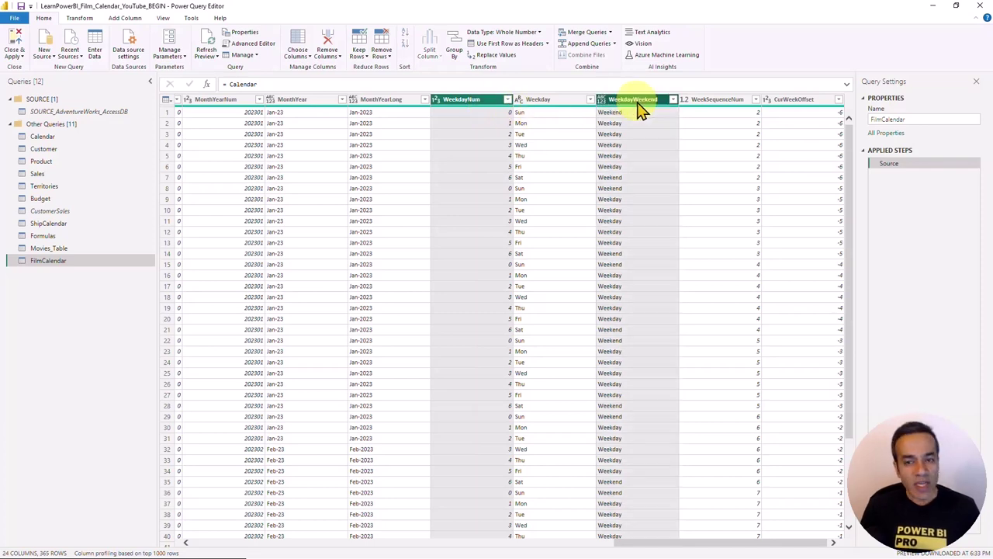
left_click(721, 105, "ctrl")
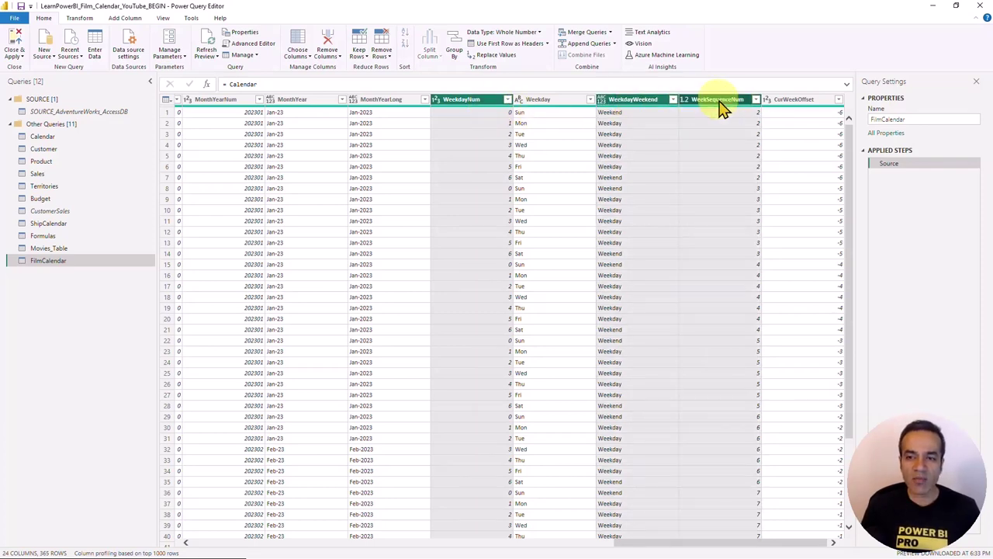
left_click(798, 103, "ctrl")
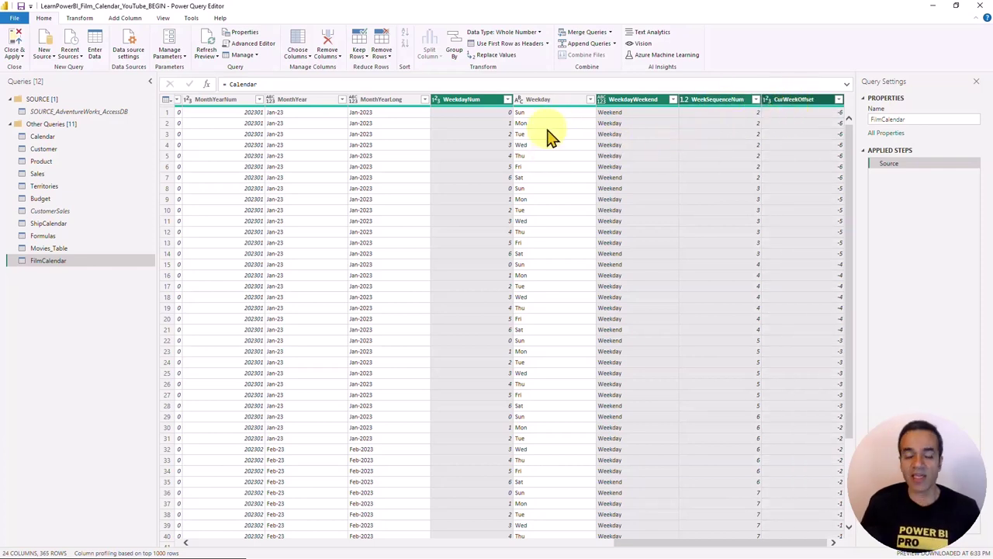
right_click(639, 104)
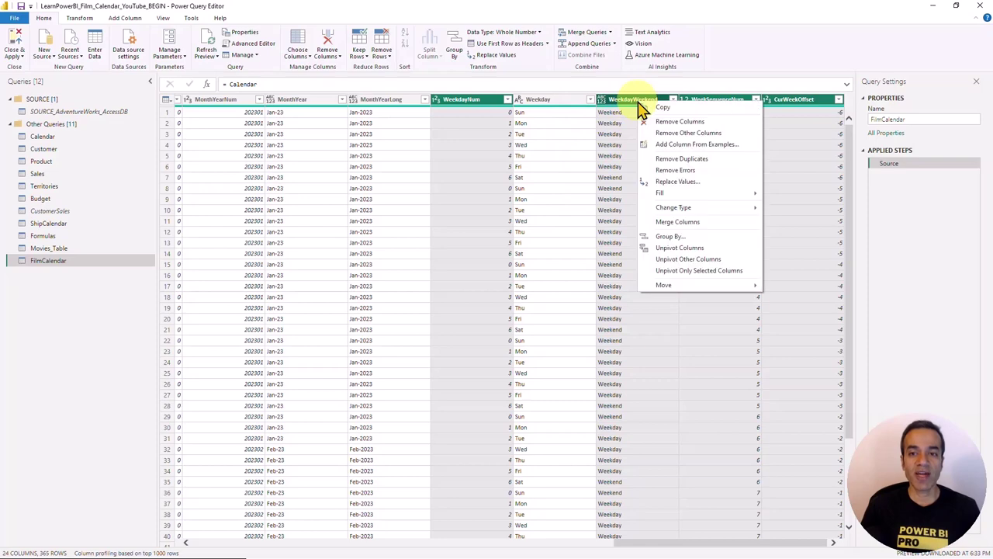
left_click(675, 122)
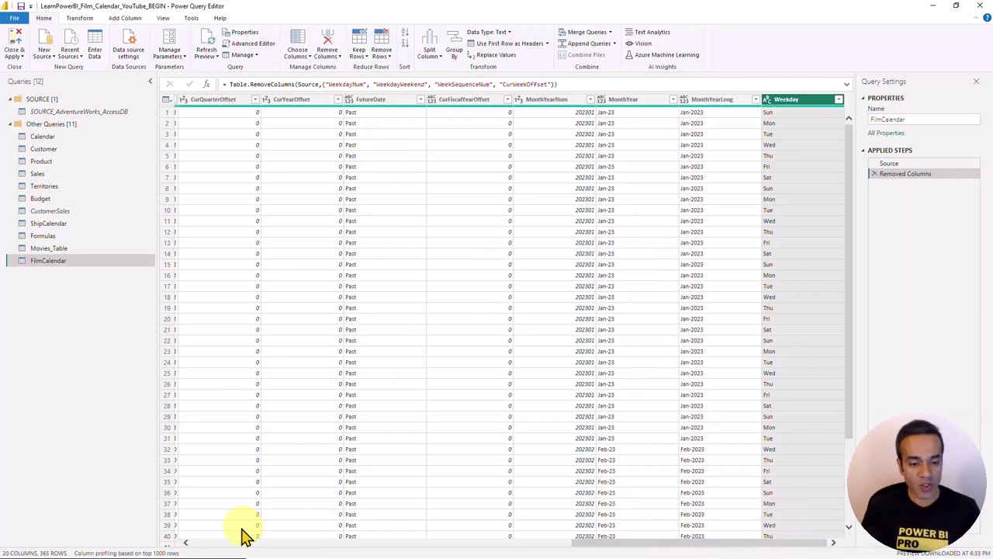
left_click(218, 544)
left_click(218, 545)
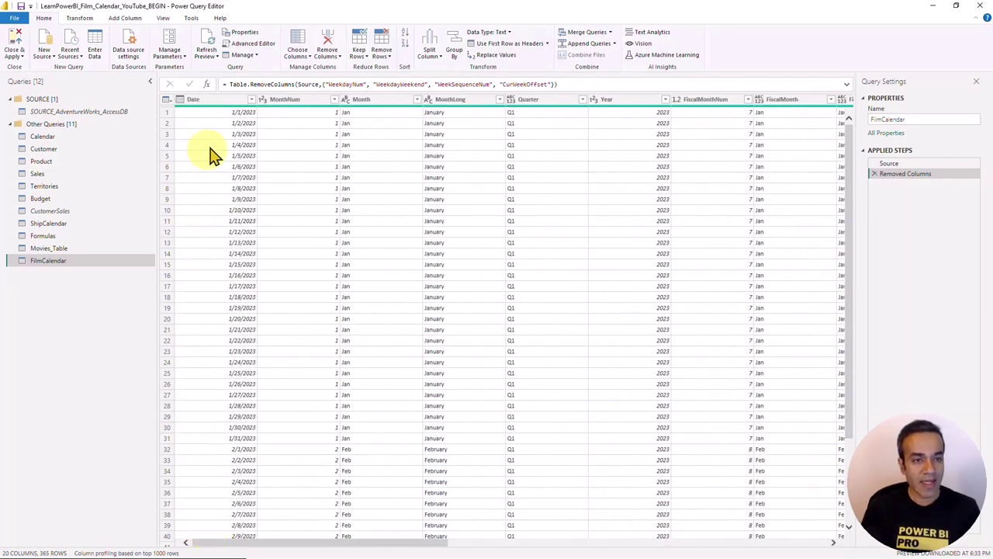
Add a Day of Week column from Date, with Day.Thursday as the first day.
left_click(224, 101)
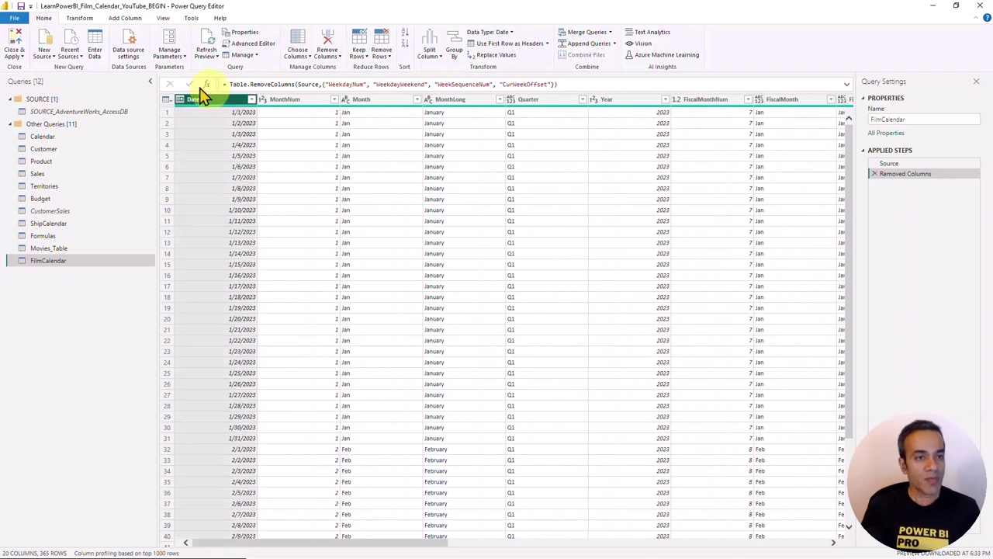
left_click(124, 20)
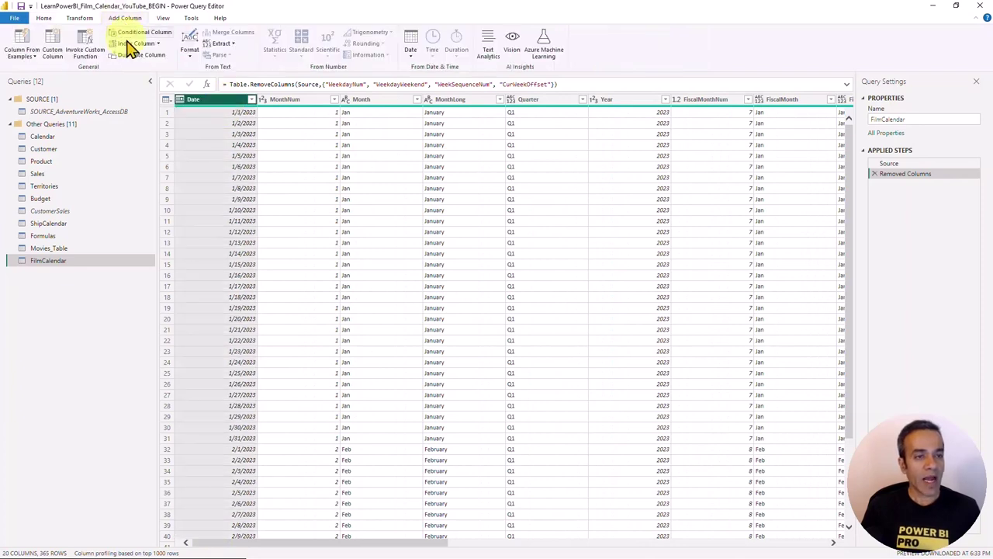
left_click(411, 56)
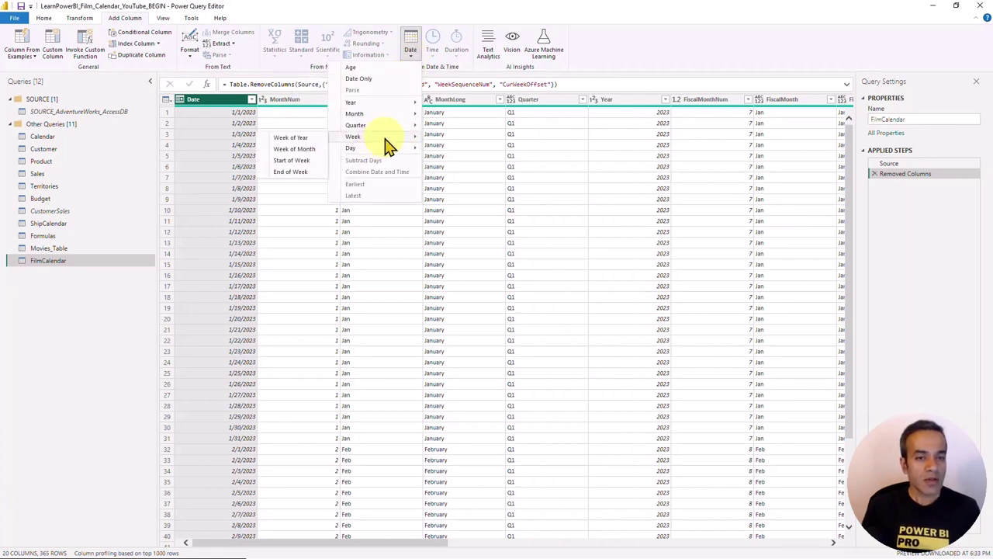
mouse_move(352, 148)
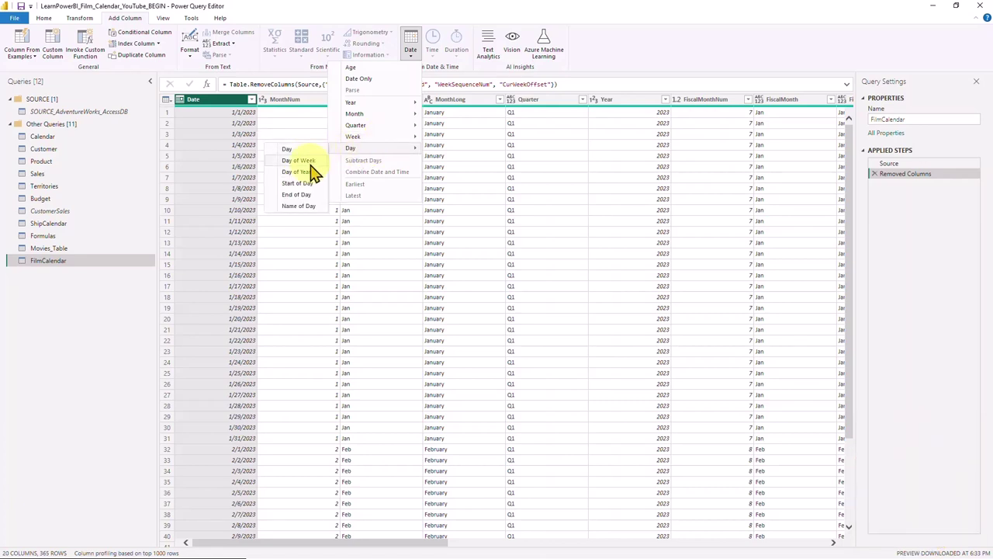
left_click(310, 163)
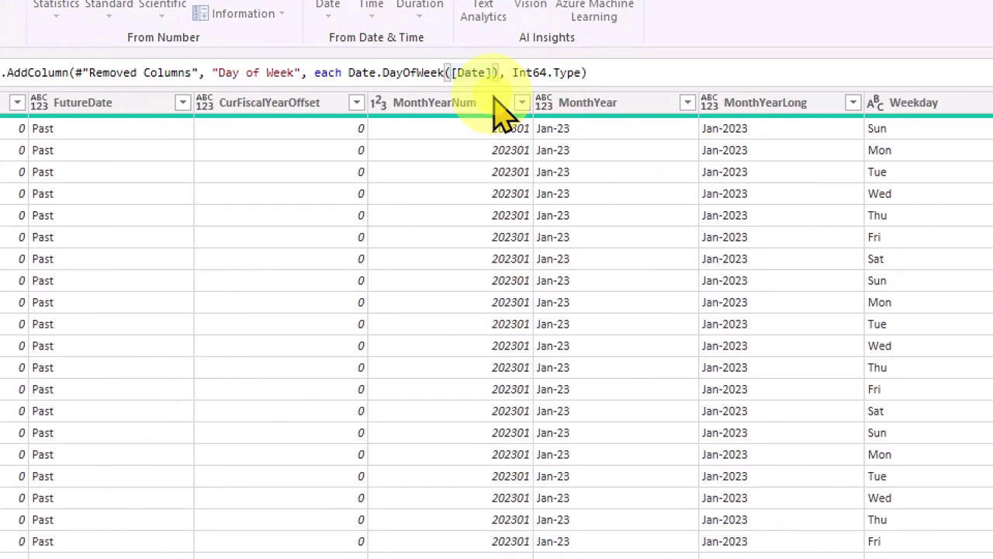
type(",")
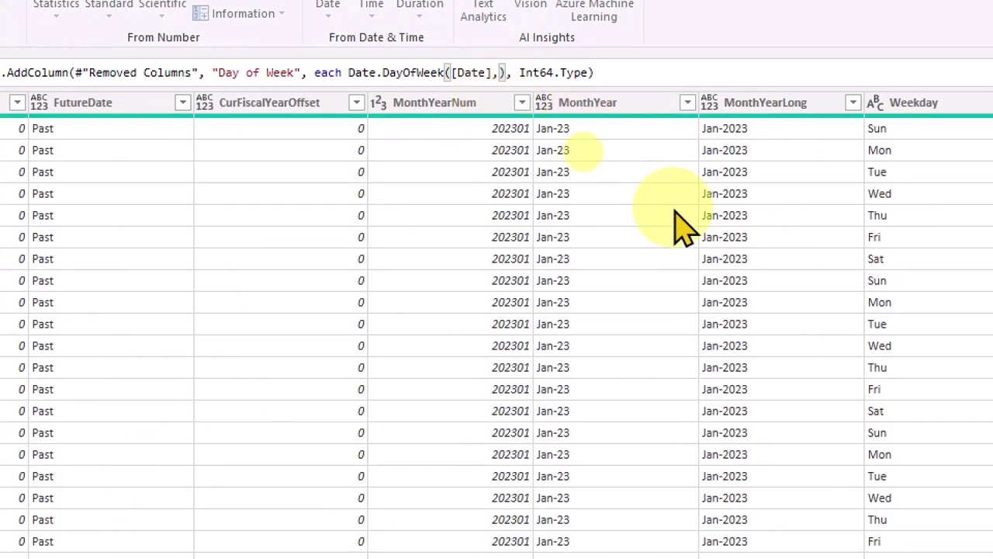
type("Day")
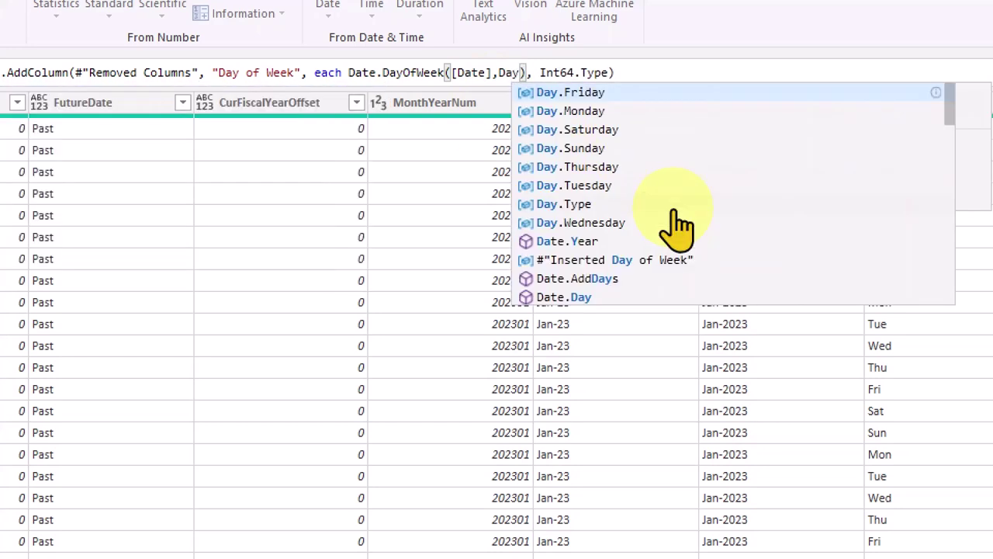
left_click(597, 167)
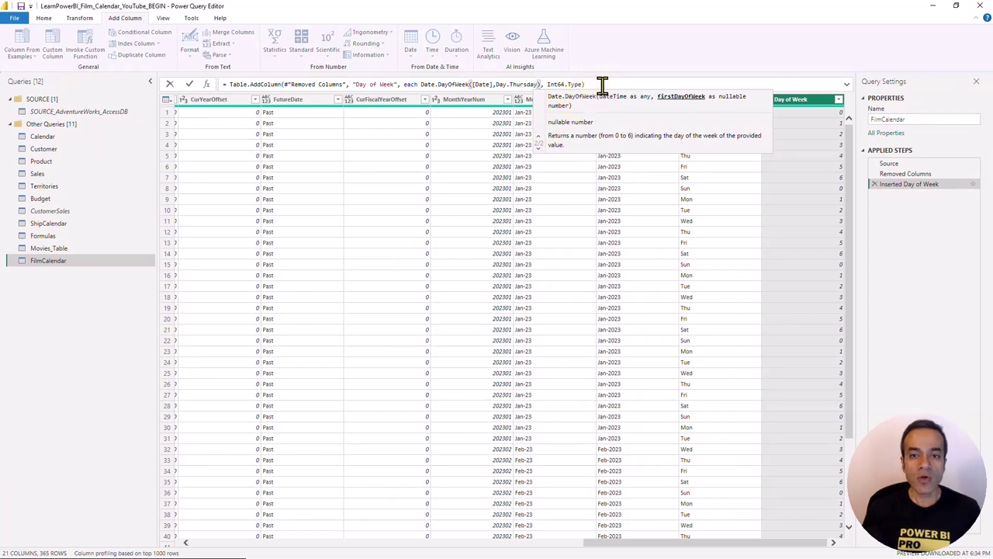
left_click(602, 85)
key("Return")
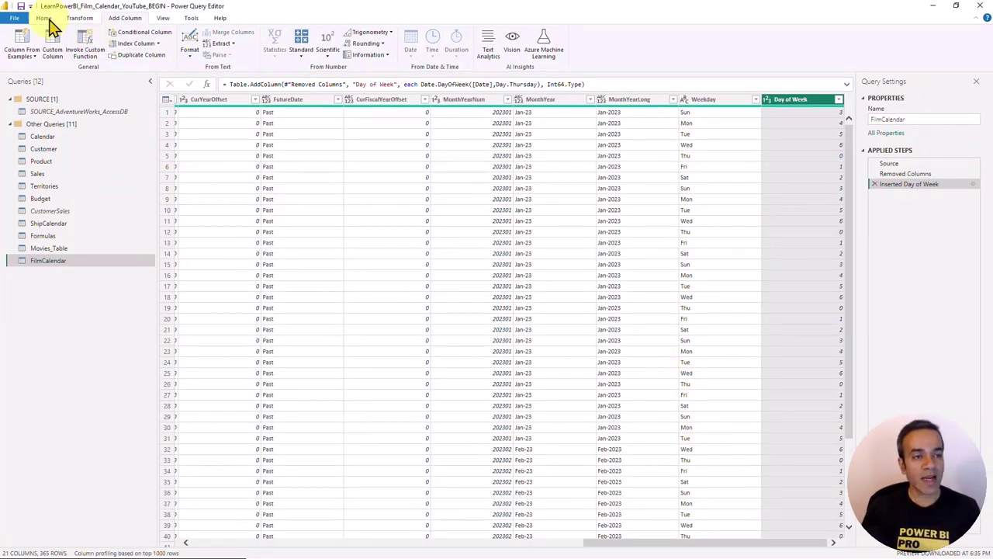
Write the custom column formula: if Day of Week <= 3 then "Weekend" else "Weekeday".
scroll(93, 28, "up", 1)
scroll(130, 39, "down", 1)
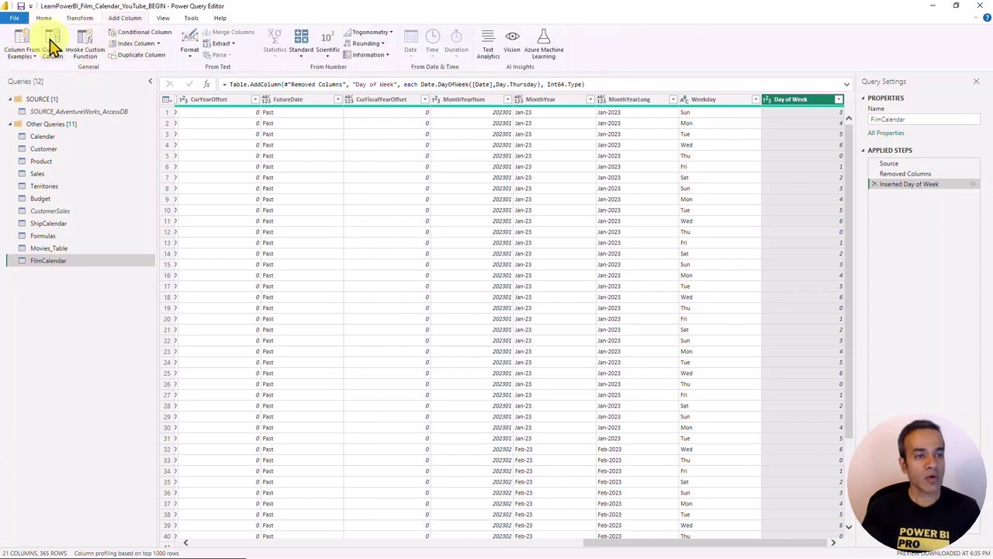
left_click(53, 47)
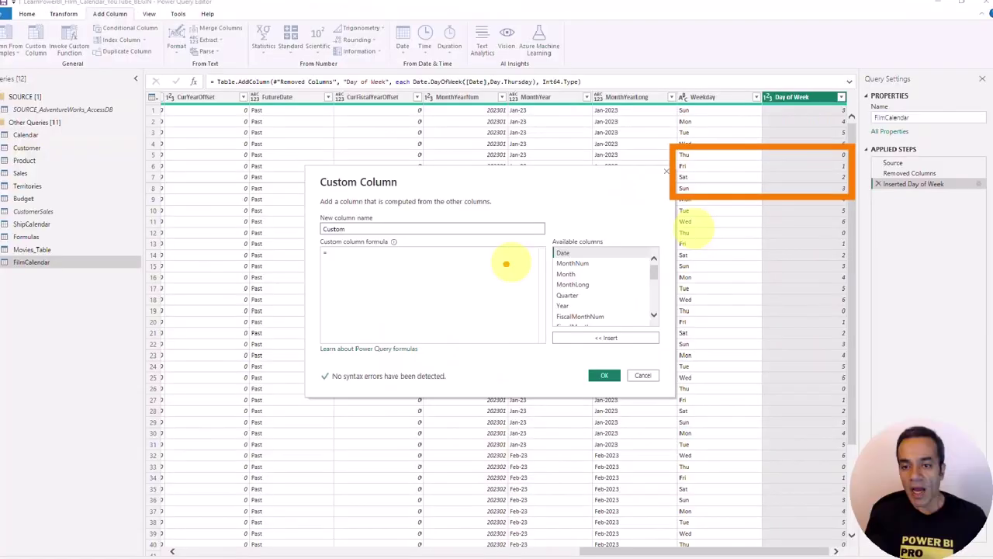
type("if")
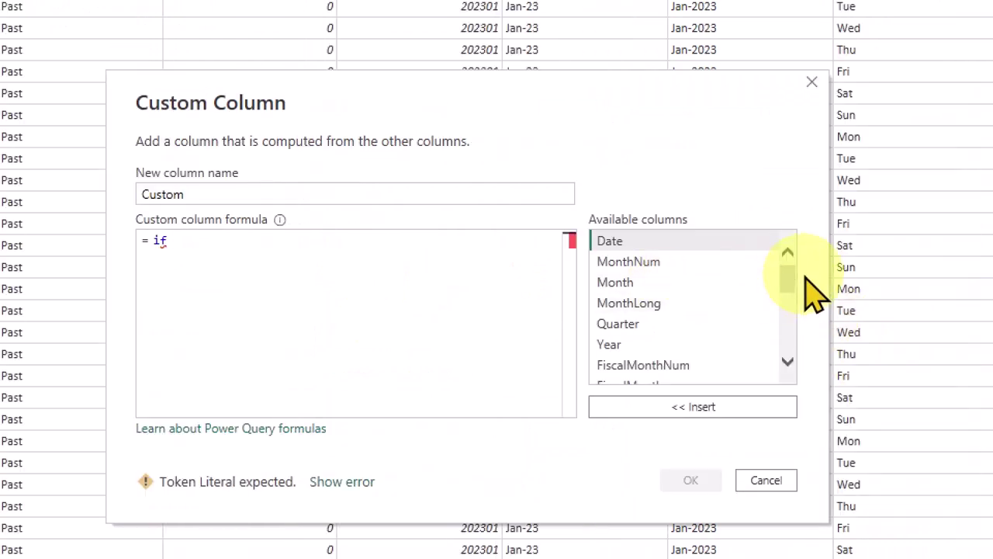
left_click_drag(790, 285, 790, 349)
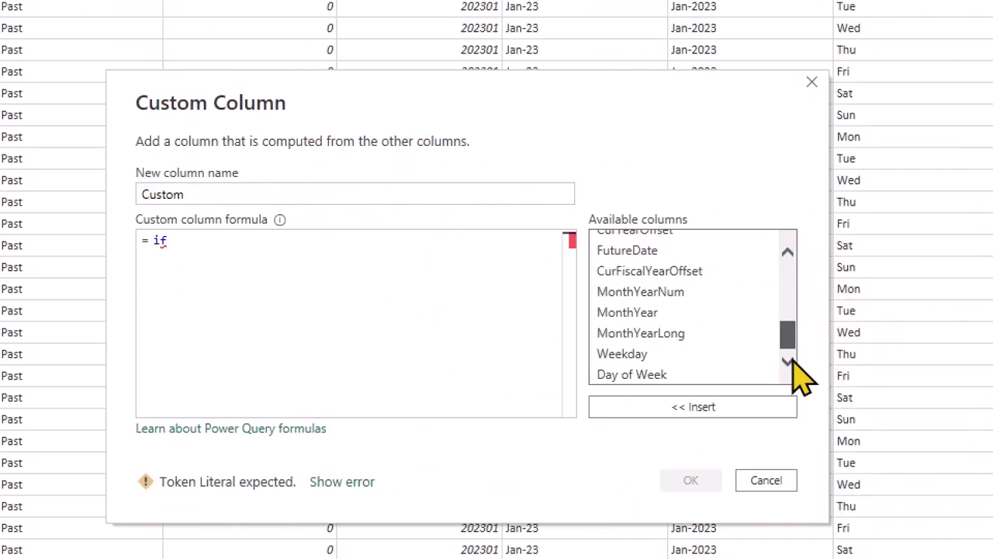
double_click(637, 374)
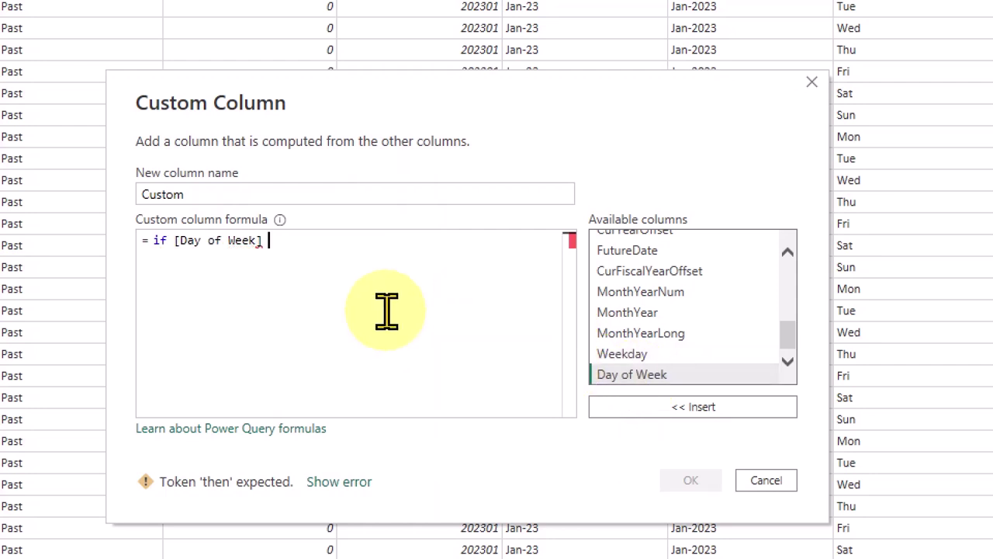
type("<")
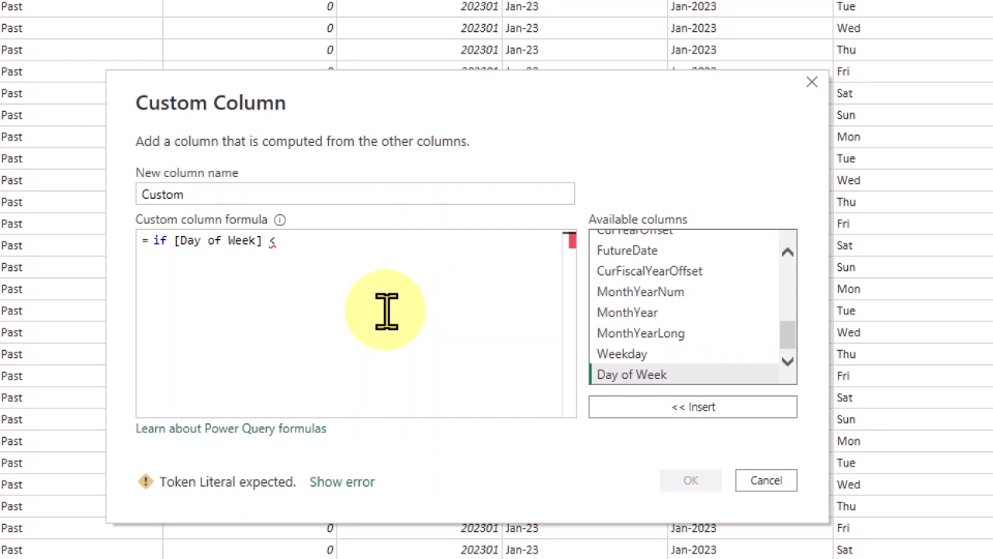
type("= 3")
key("Return")
type("then ")
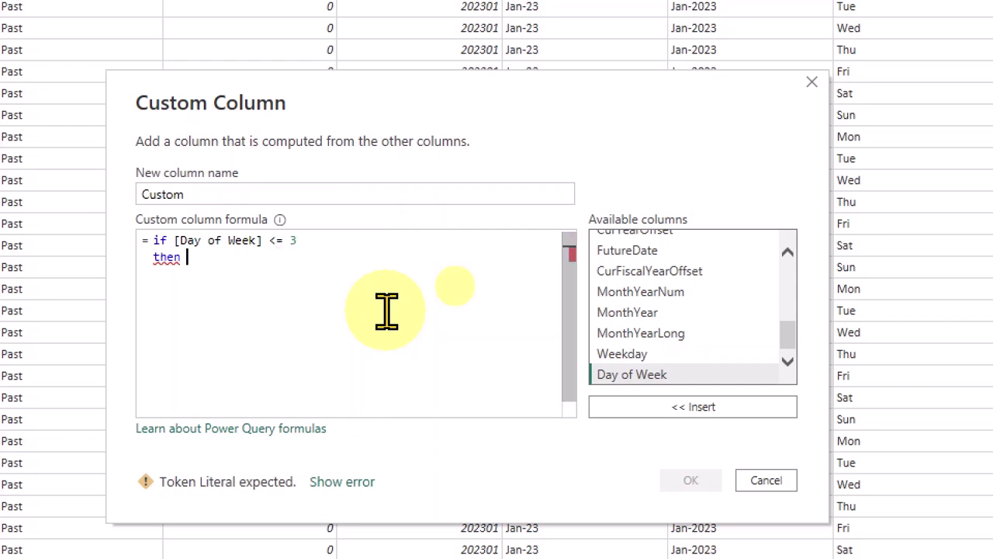
type("\"Weekend\"")
key("Return")
type("else \"Weekeday")
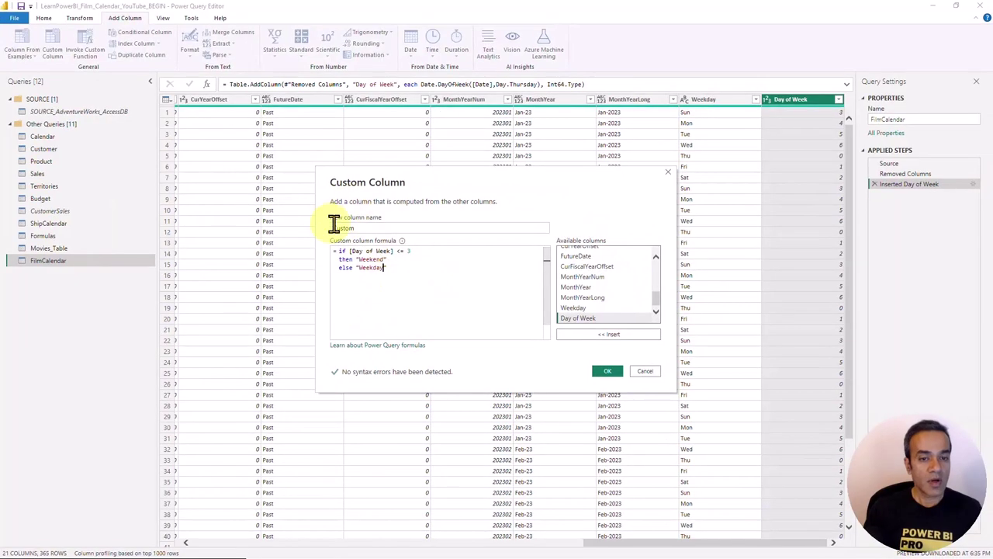
Name the custom column FilmWeekdayWeekend and add it.
left_click(349, 224)
double_click(362, 225)
type("Week")
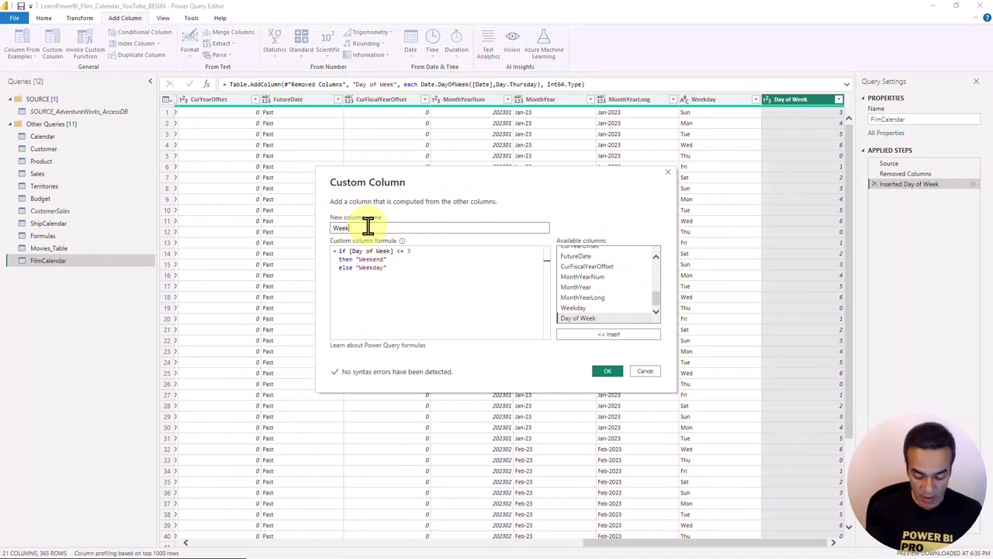
key("Home")
type("Fi")
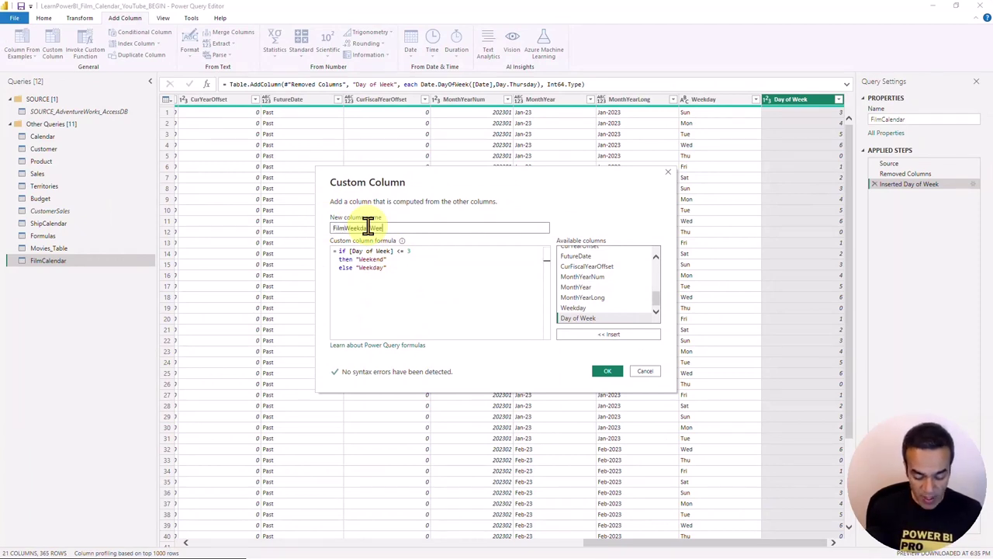
left_click(606, 371)
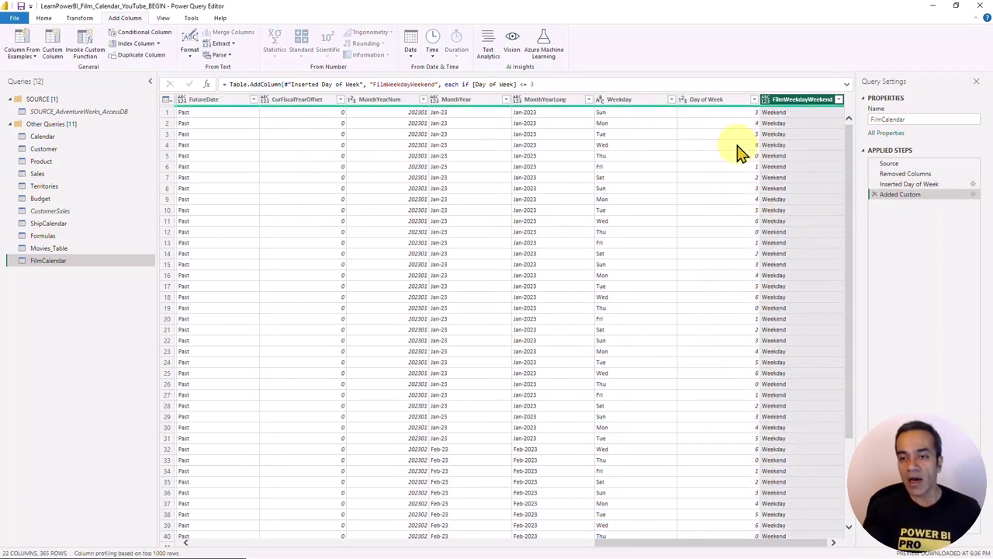
Rename the Day of Week column to FilmWeekdayNum from its header menu.
left_click(712, 106)
right_click(713, 106)
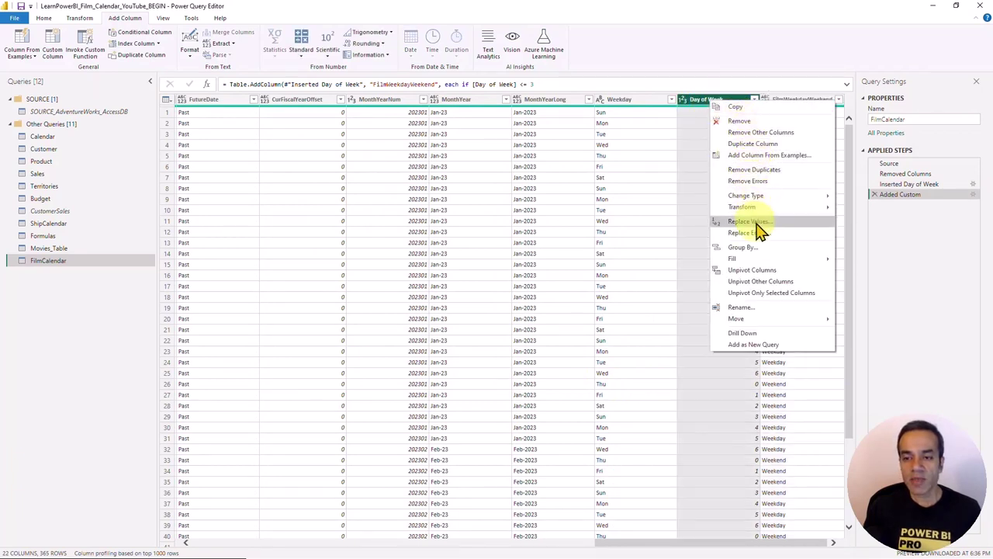
left_click(747, 308)
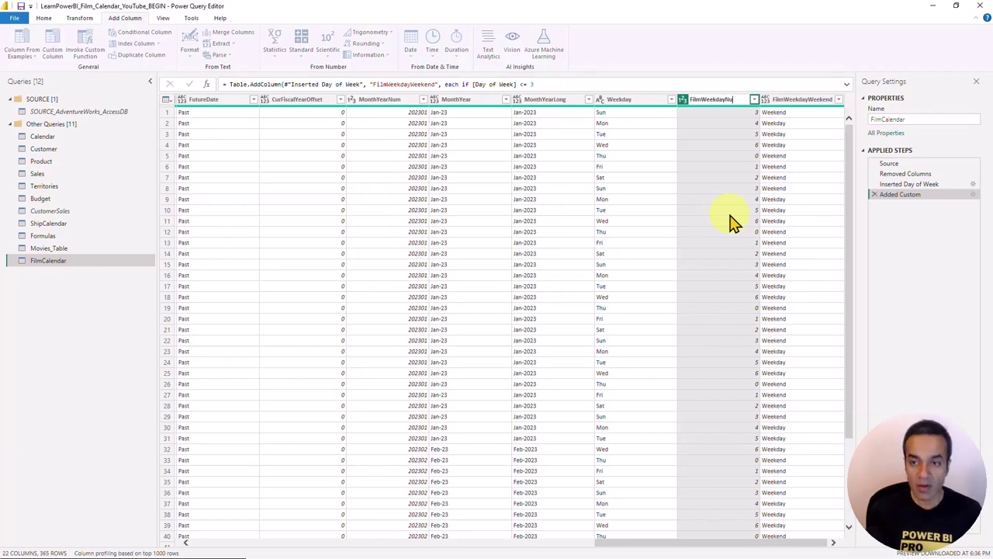
type("FilmWeekdayNum")
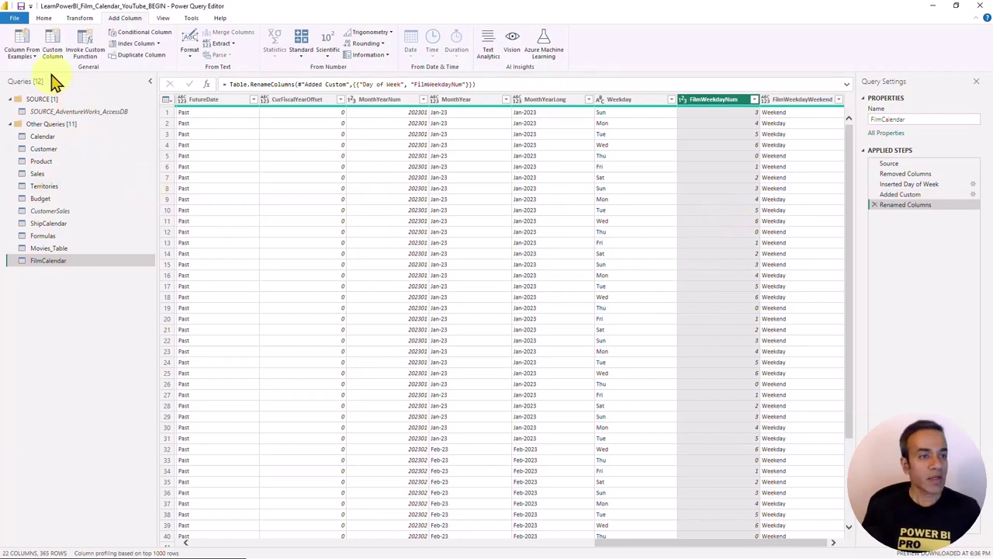
left_click(44, 17)
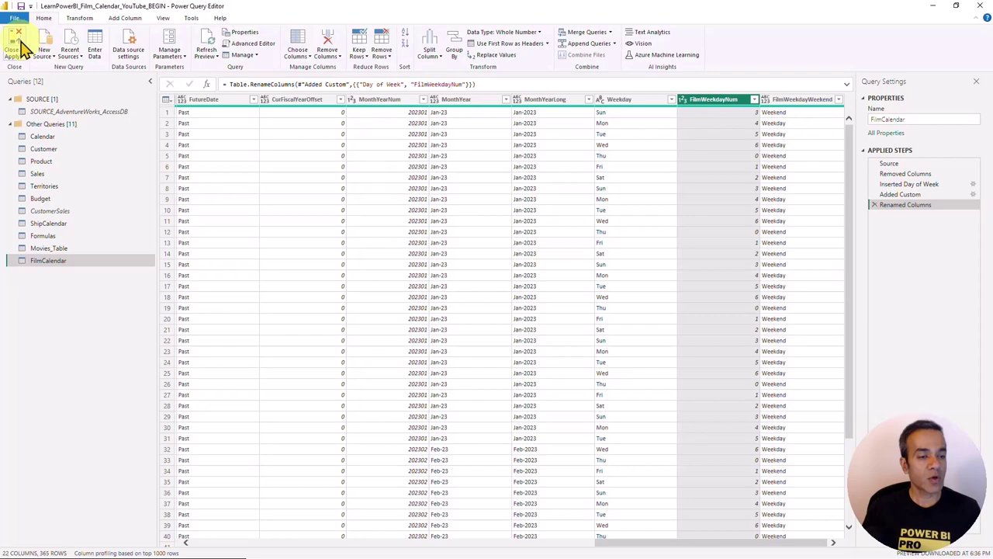
Apply the query changes, then link FilmCalendar Date to Movies_Table Date in Model view.
left_click(20, 44)
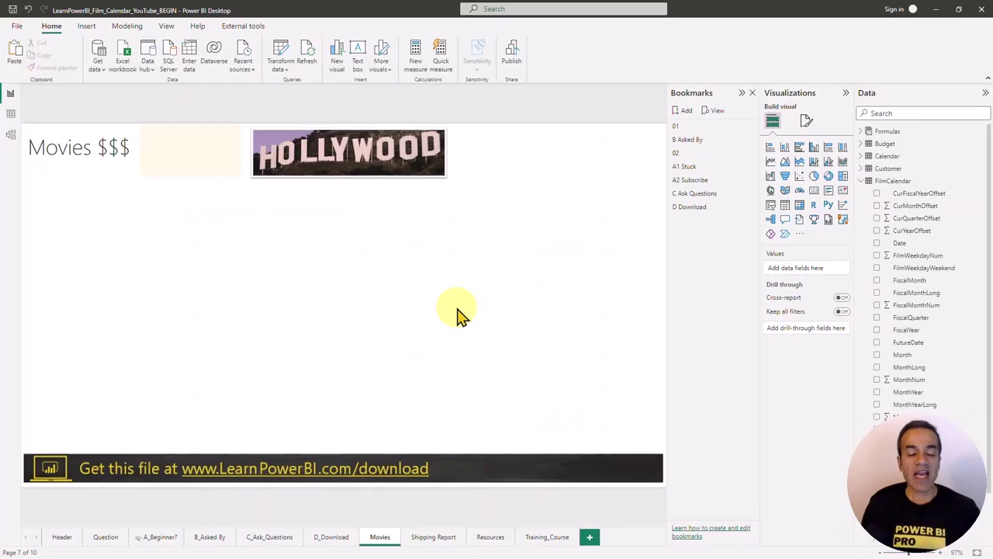
left_click(13, 135)
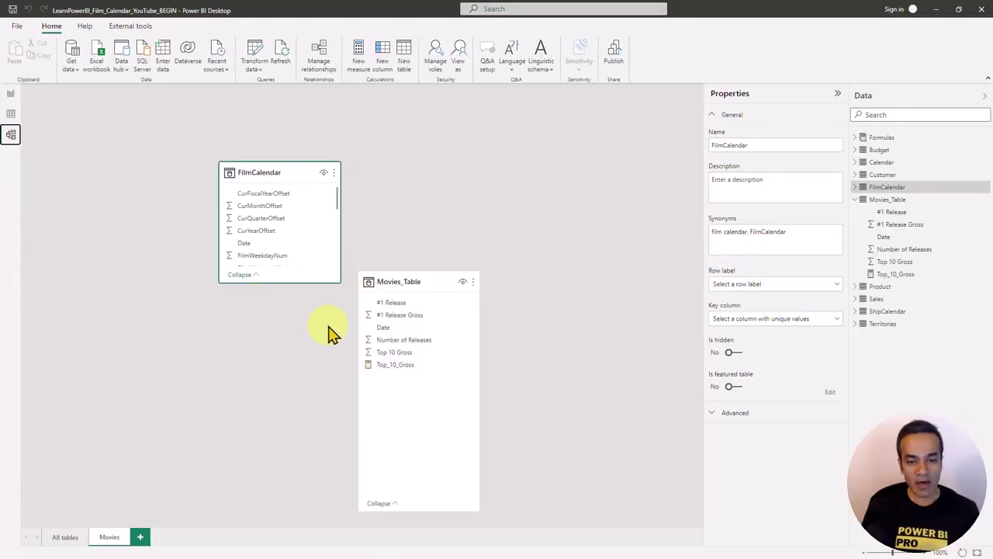
left_click_drag(288, 175, 286, 140)
mouse_move(264, 208)
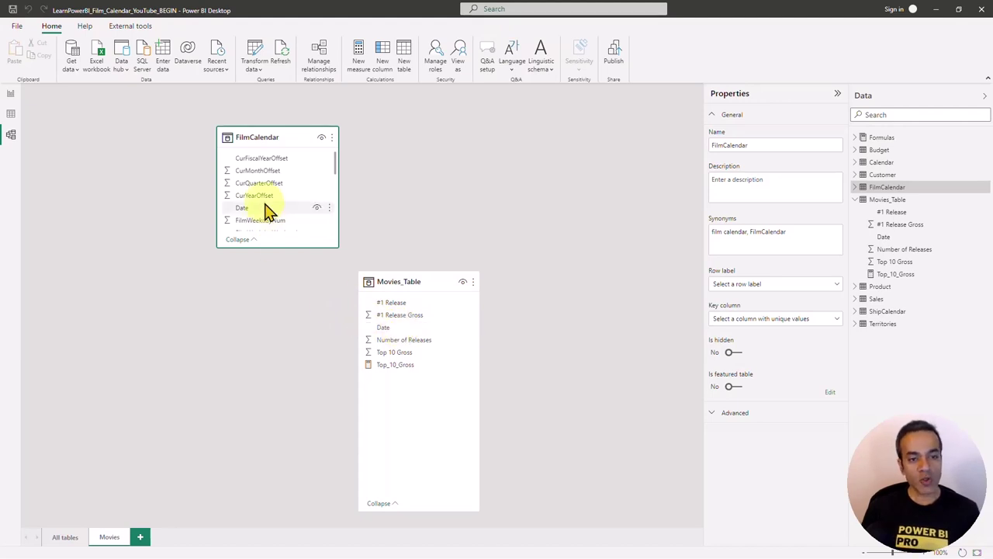
mouse_move(256, 211)
left_mouse_down()
mouse_move(333, 286)
mouse_move(268, 221)
left_mouse_up()
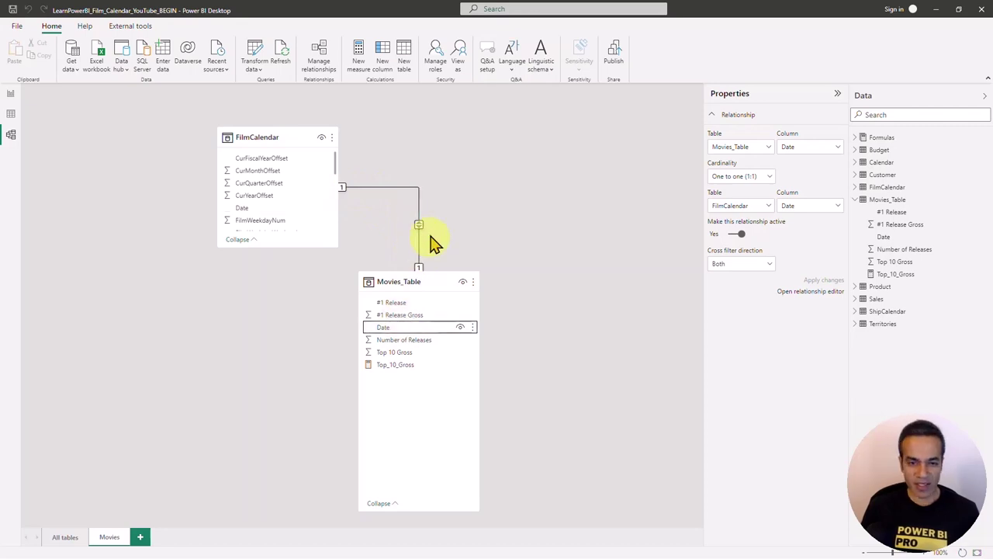
left_click(419, 225)
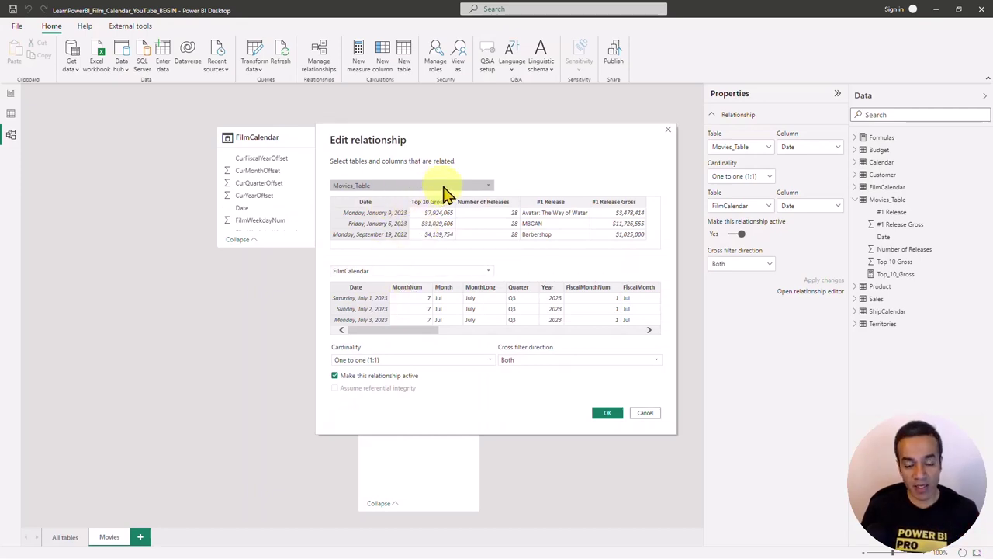
Set the Date relationship to many-to-one with single cross-filter direction and confirm.
left_click(405, 361)
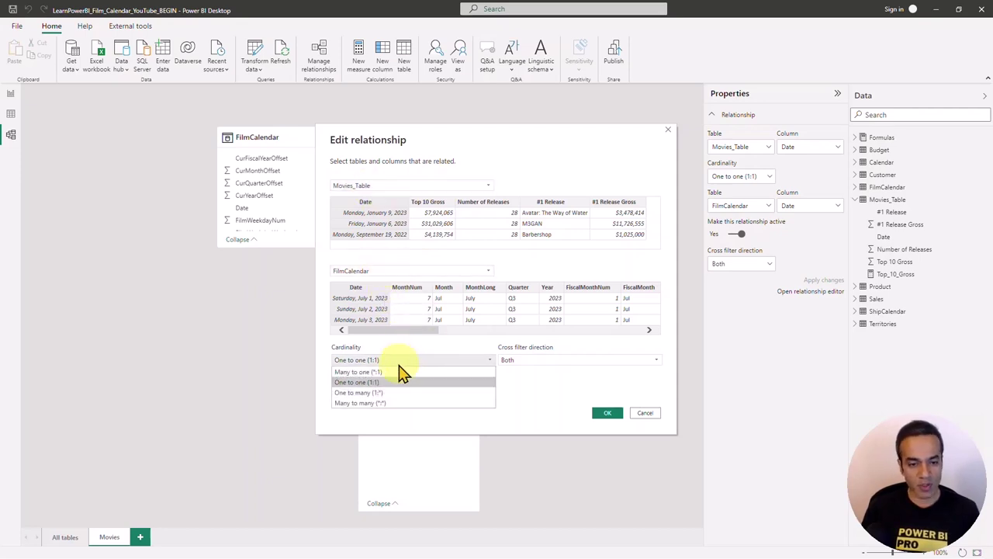
left_click(392, 373)
left_click(534, 361)
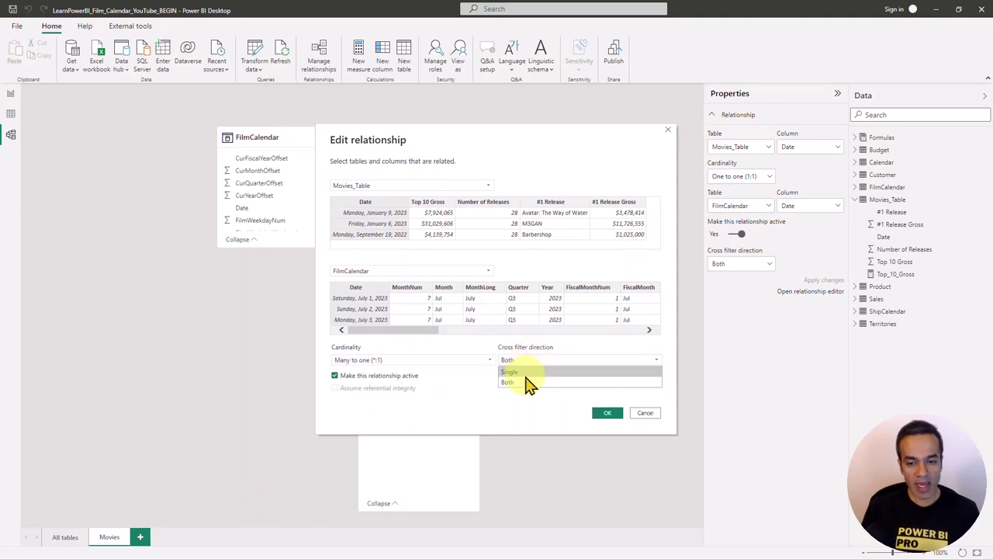
left_click(526, 382)
left_click(608, 413)
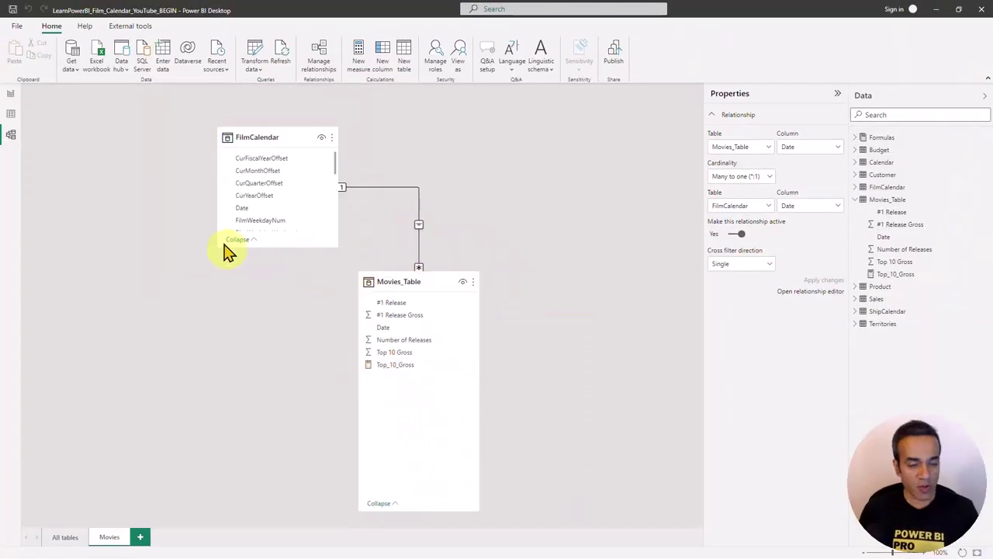
Build a Top_10_Gross column chart by FilmWeekdayNum on the Movies page, sized and placed left.
left_click(10, 93)
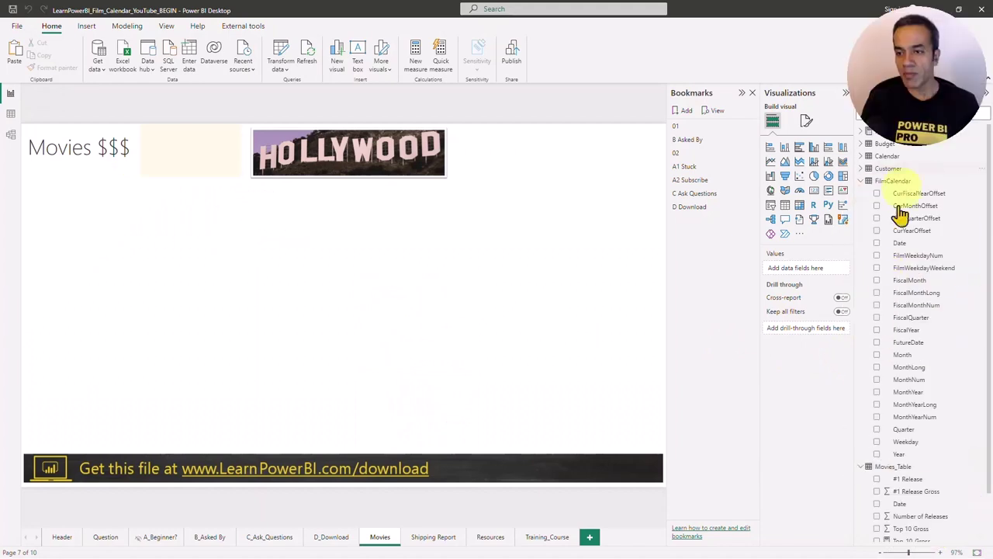
scroll(912, 493, "down", 2)
mouse_move(908, 488)
left_mouse_down()
mouse_move(345, 322)
mouse_move(321, 232)
left_mouse_up()
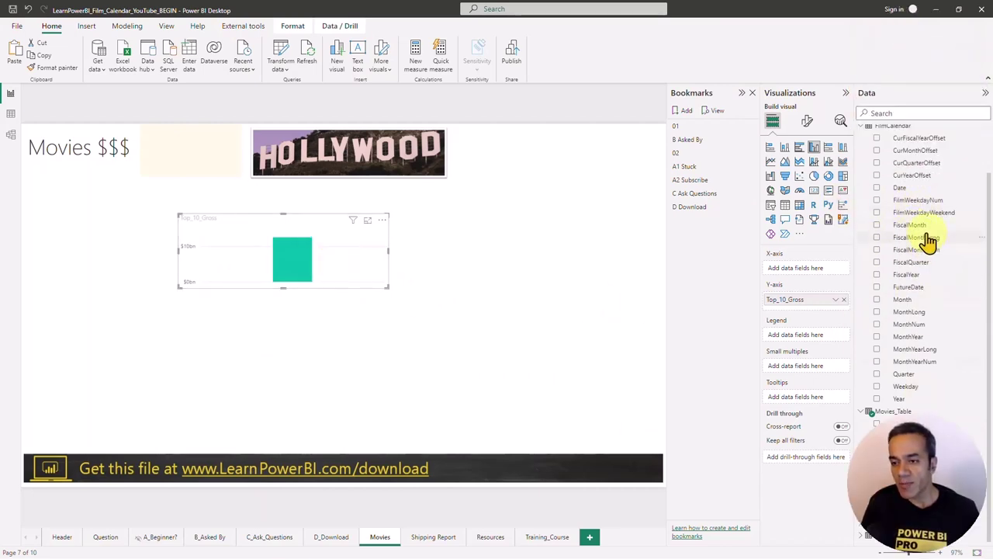
mouse_move(918, 200)
left_mouse_down()
mouse_move(324, 275)
mouse_move(315, 296)
left_mouse_up()
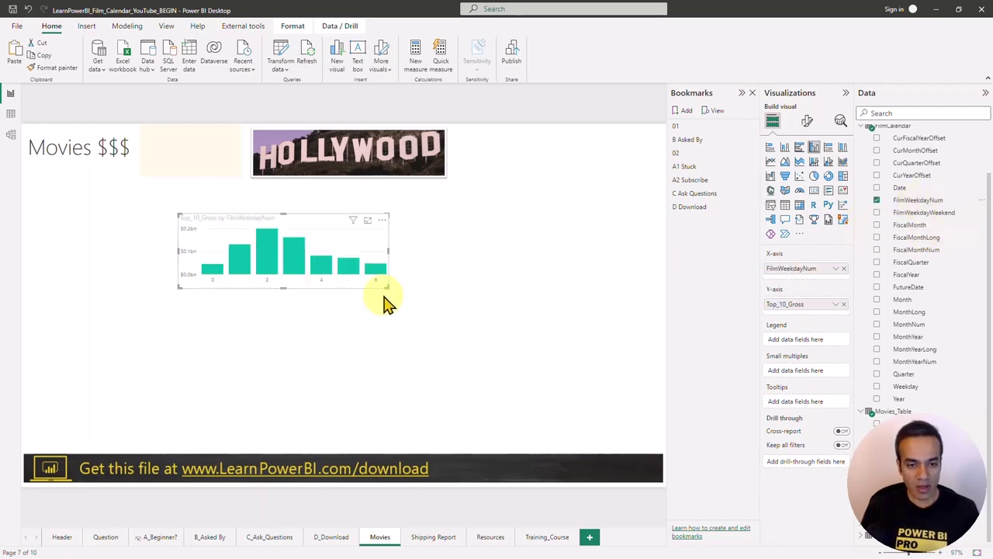
left_click_drag(388, 289, 483, 395)
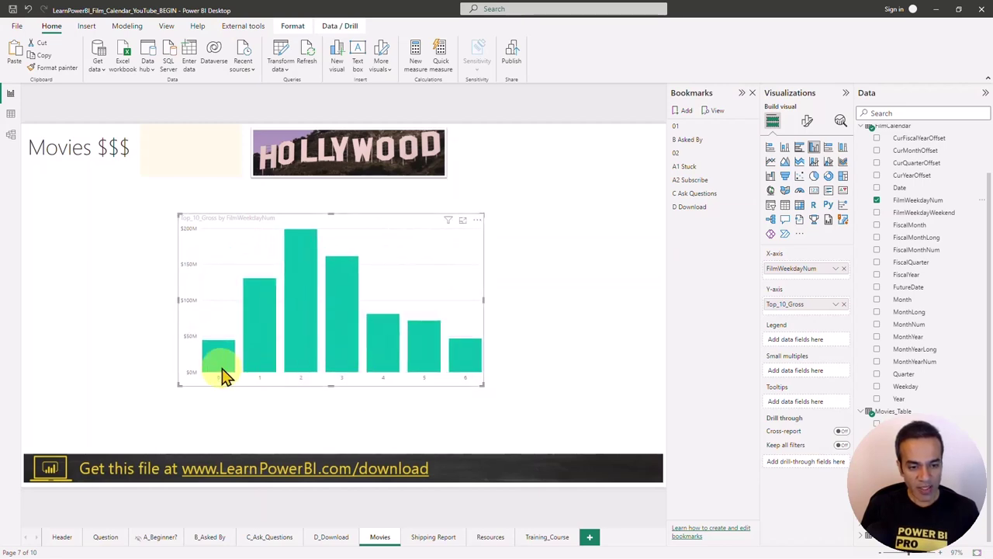
left_click_drag(406, 233, 312, 209)
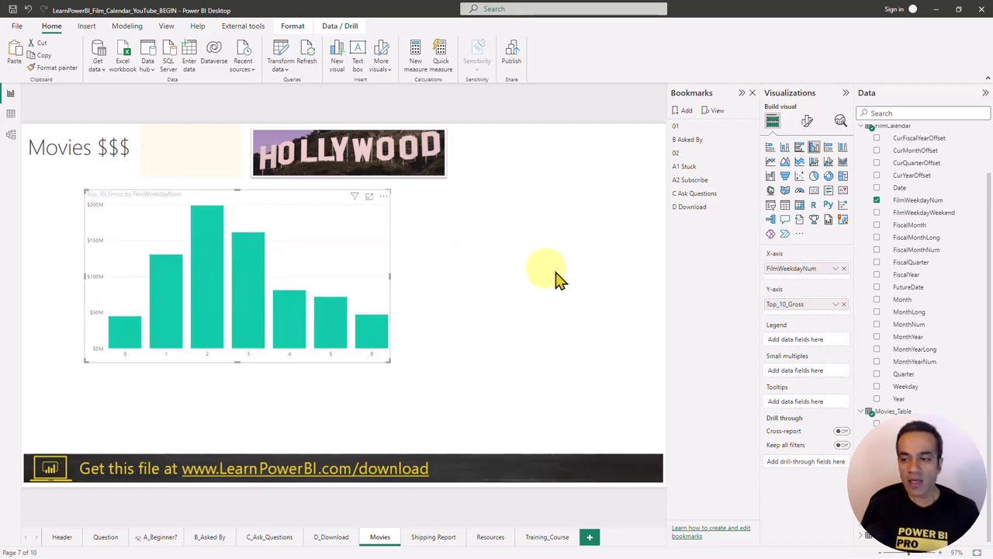
left_click_drag(389, 361, 329, 311)
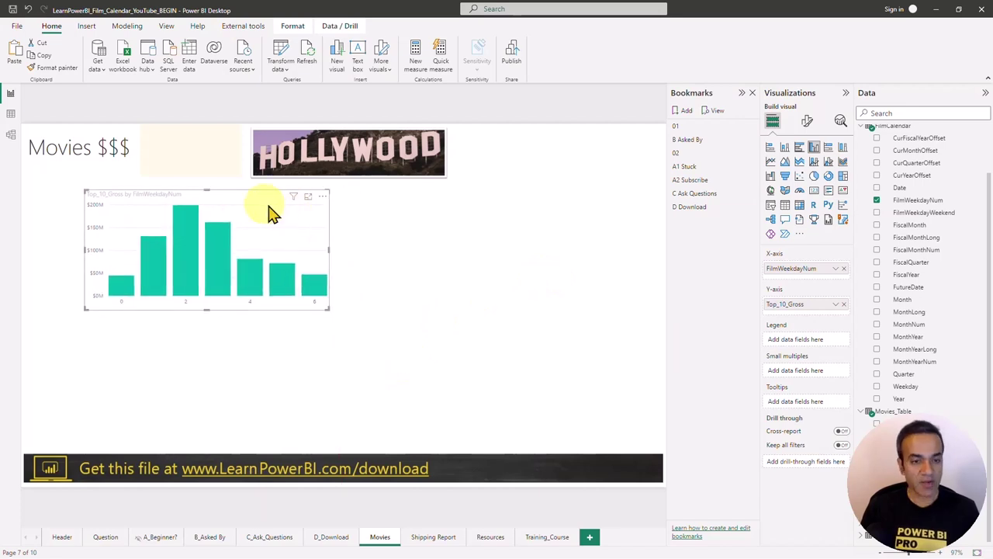
Add a copy beside it showing only total Top_10_Gross, and open Power Query.
mouse_move(271, 214)
left_mouse_down()
mouse_move(255, 210)
mouse_move(510, 215)
mouse_move(549, 204)
left_mouse_up()
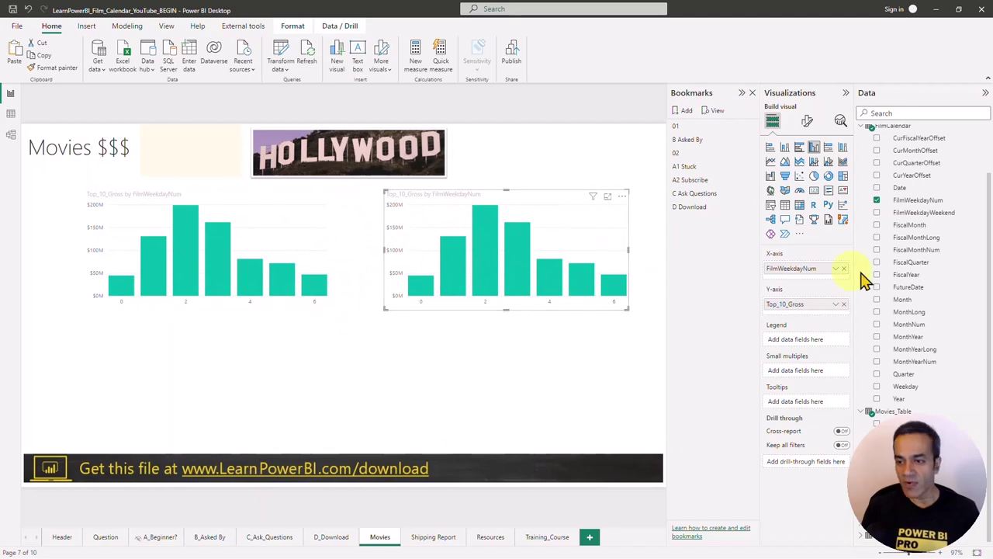
left_click(844, 269)
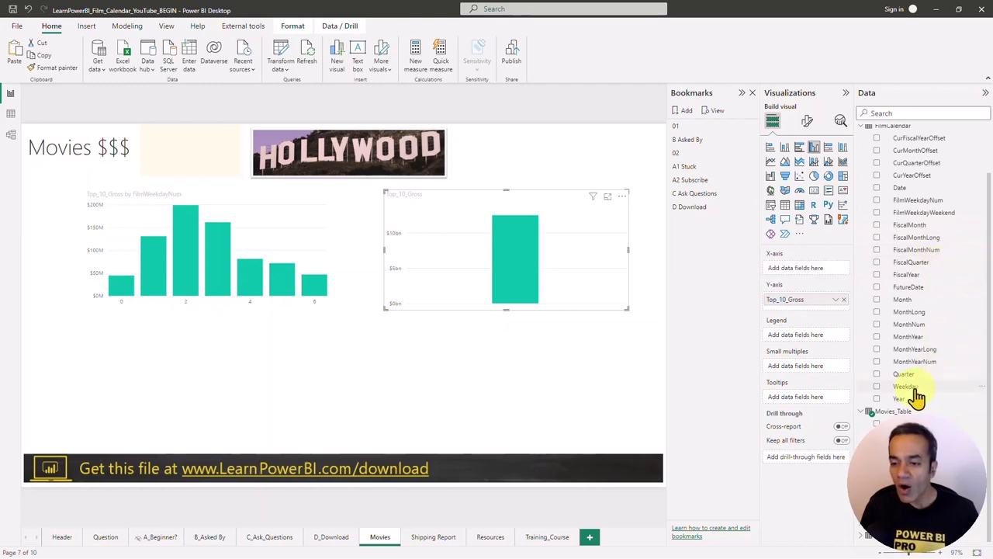
left_click(281, 55)
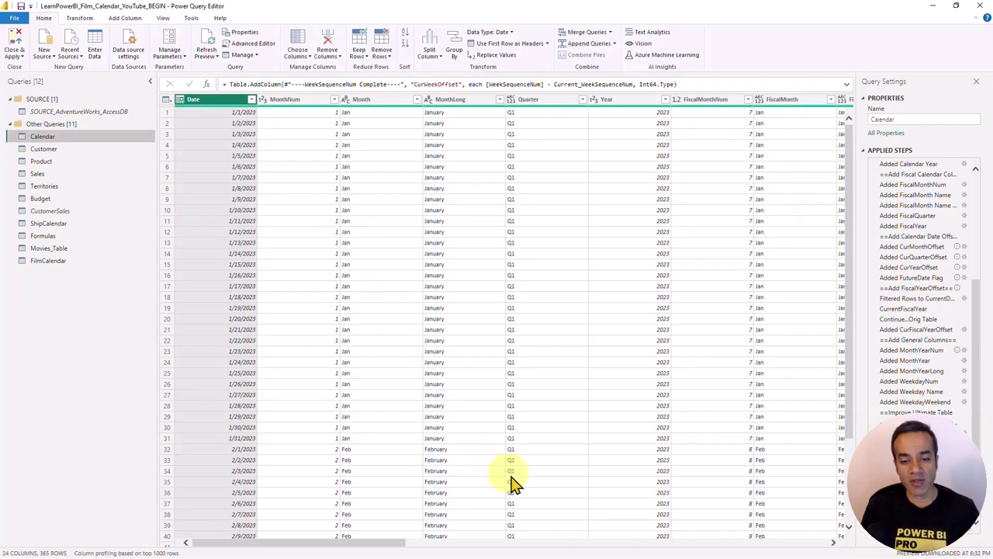
Rename the FilmCalendar query's Weekday column to FilmWeekday.
left_click(72, 264)
left_click_drag(644, 546, 673, 545)
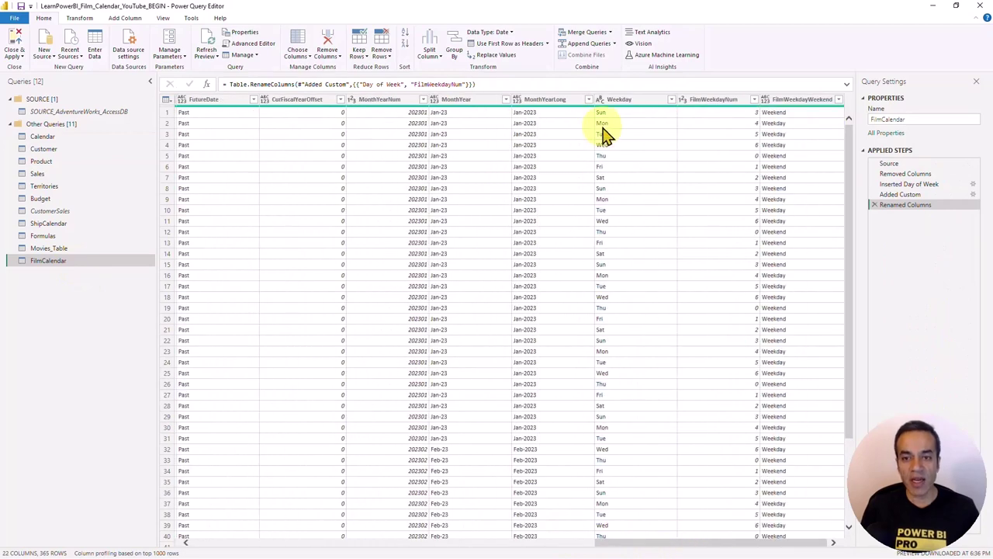
left_click(621, 99)
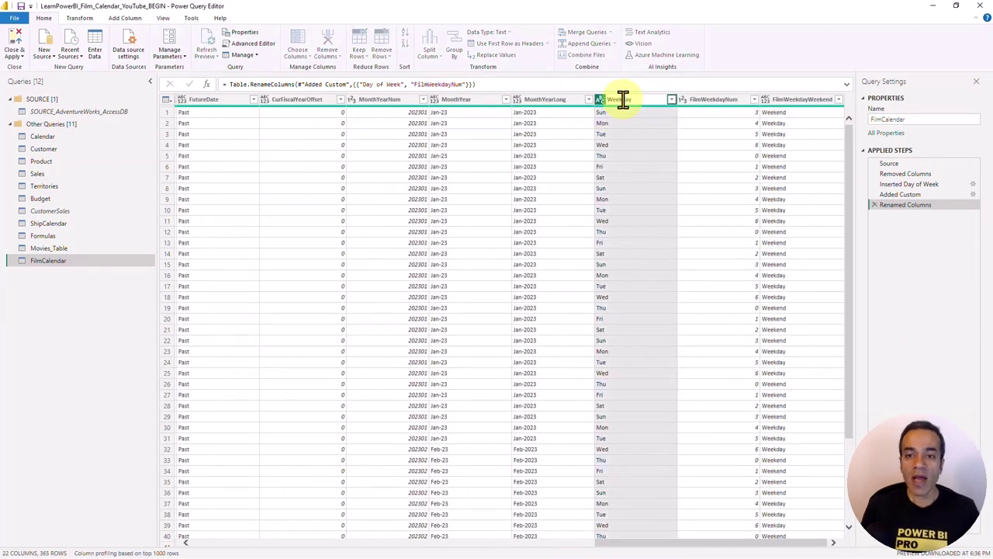
type("Filmay")
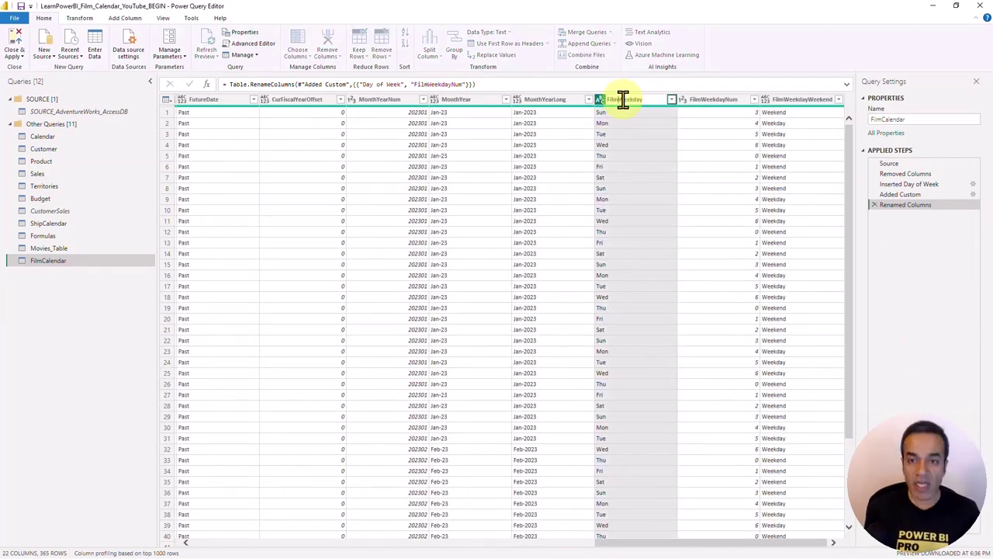
key("Return")
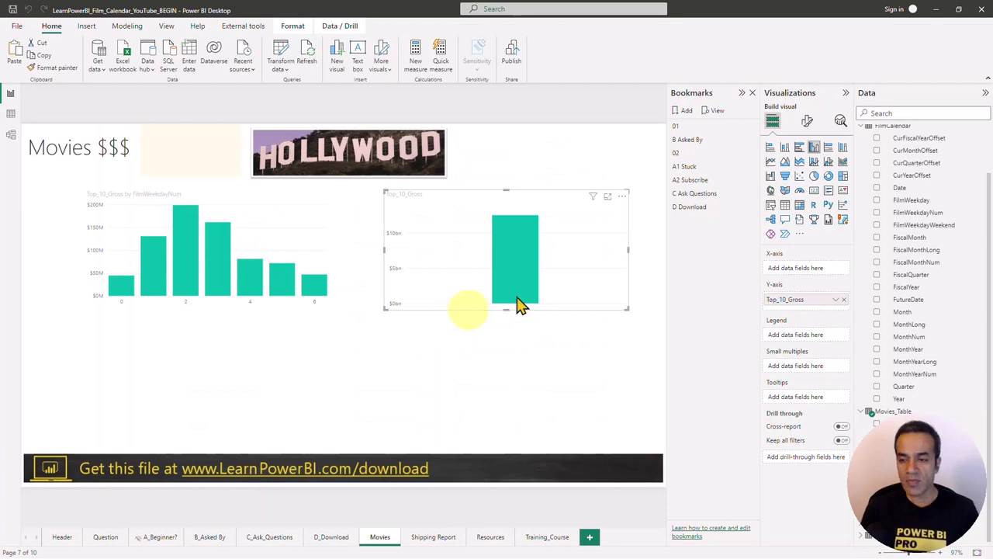
Put FilmWeekday on the right chart's X-axis and sort it ascending by FilmWeekday.
left_click_drag(583, 285, 565, 288)
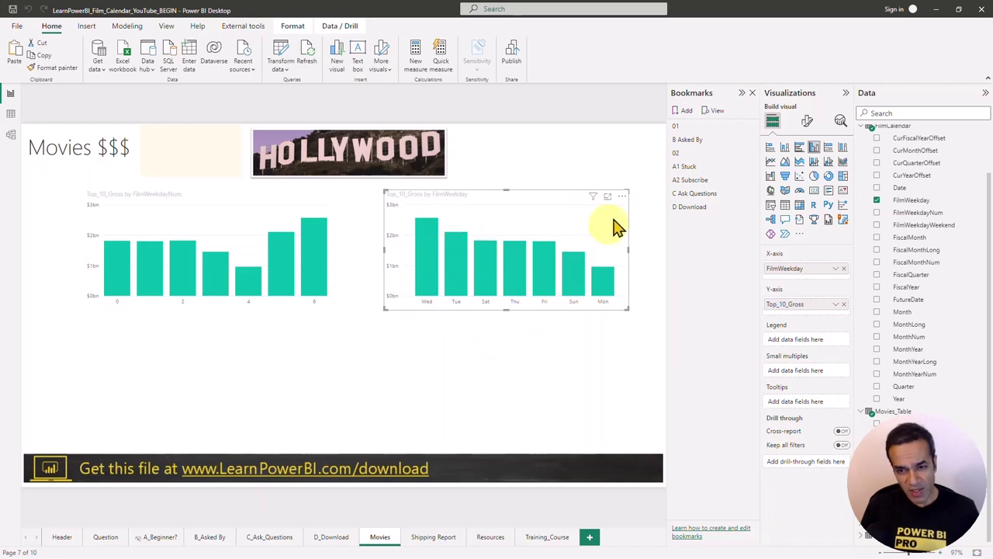
left_click(624, 198)
mouse_move(655, 258)
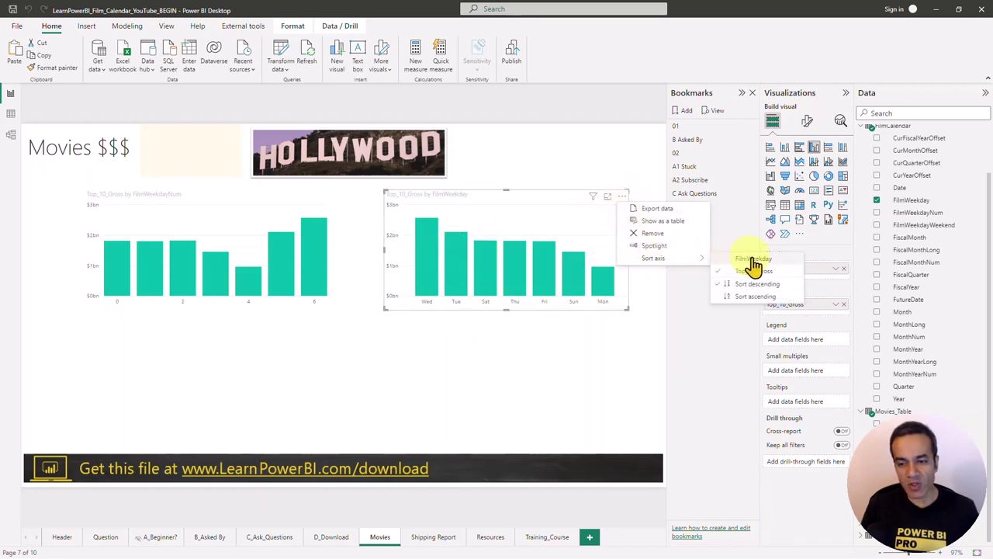
left_click(750, 259)
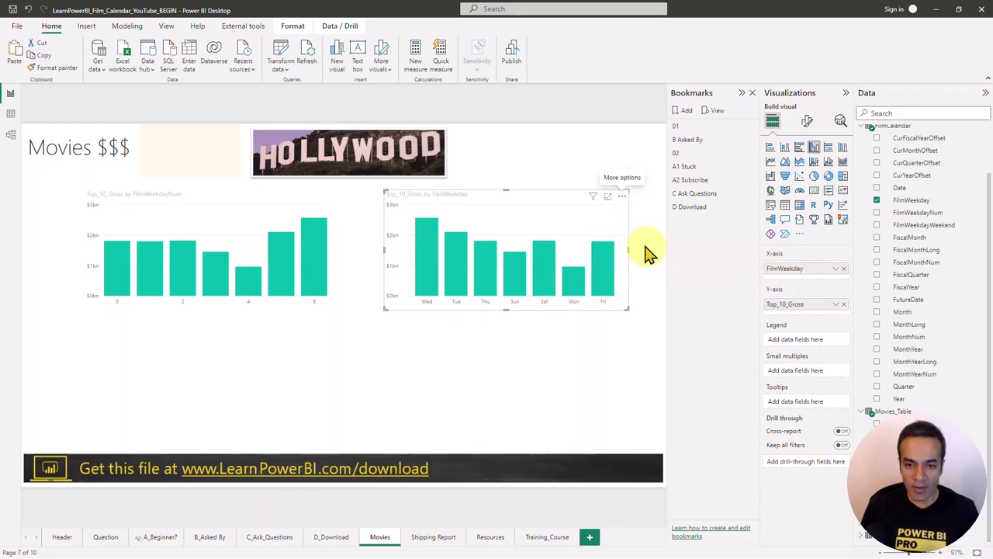
left_click(624, 197)
mouse_move(654, 258)
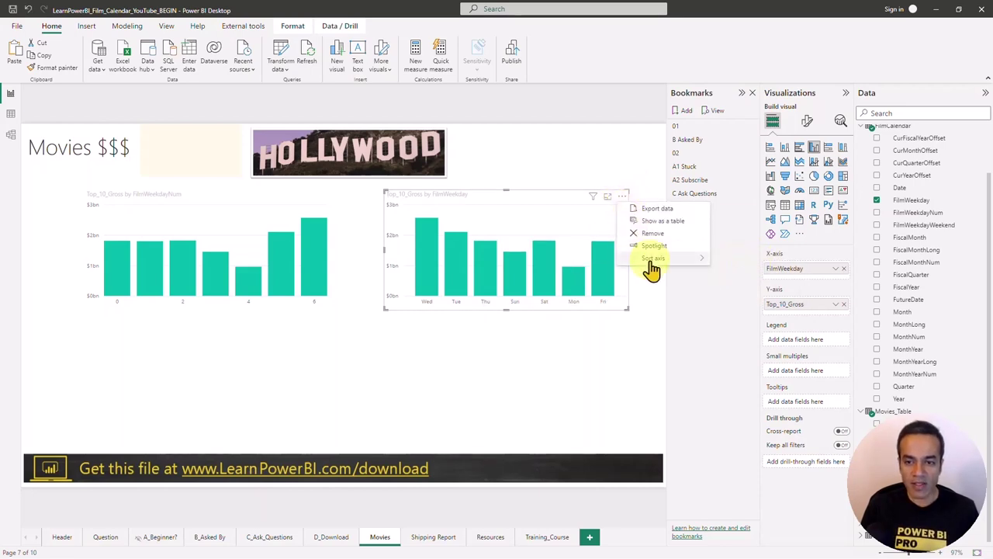
left_click(753, 297)
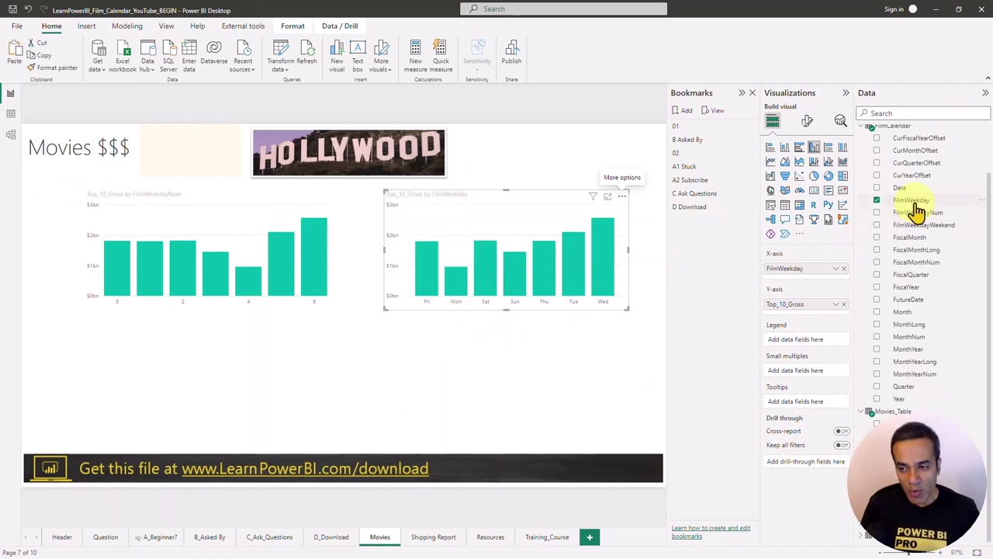
Sort the FilmWeekday column by FilmWeekdayNum so the chart bars run Thursday to Wednesday.
left_click(914, 202)
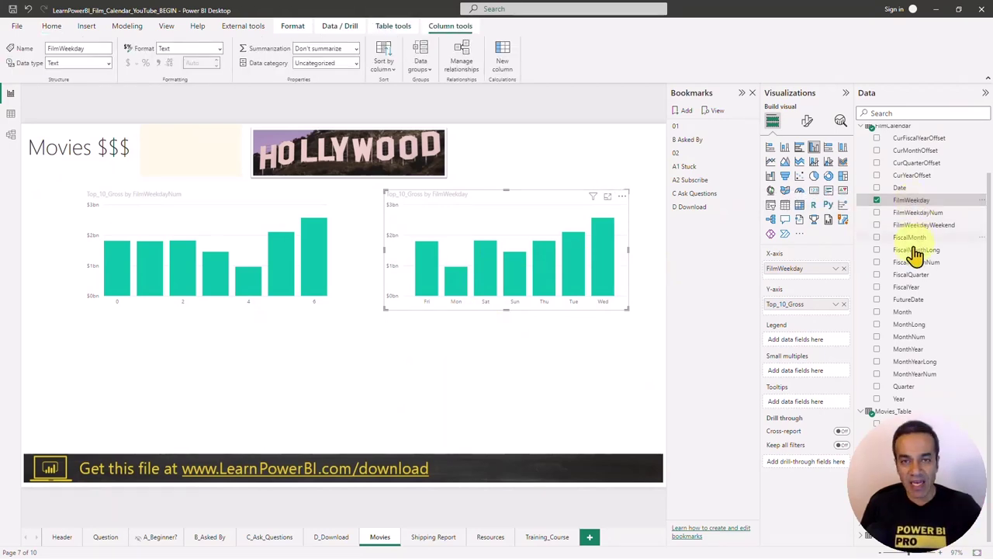
scroll(917, 248, "up", 2)
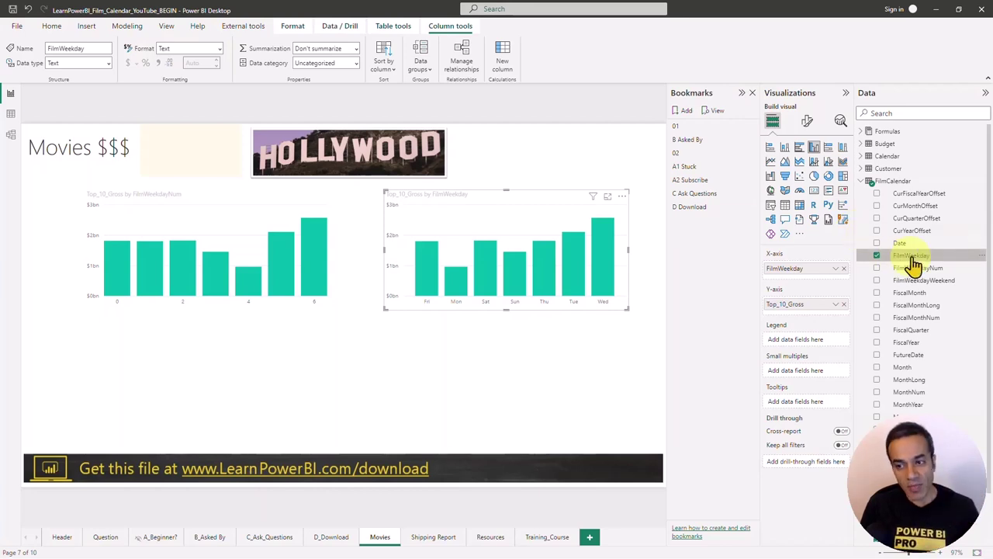
left_click(386, 62)
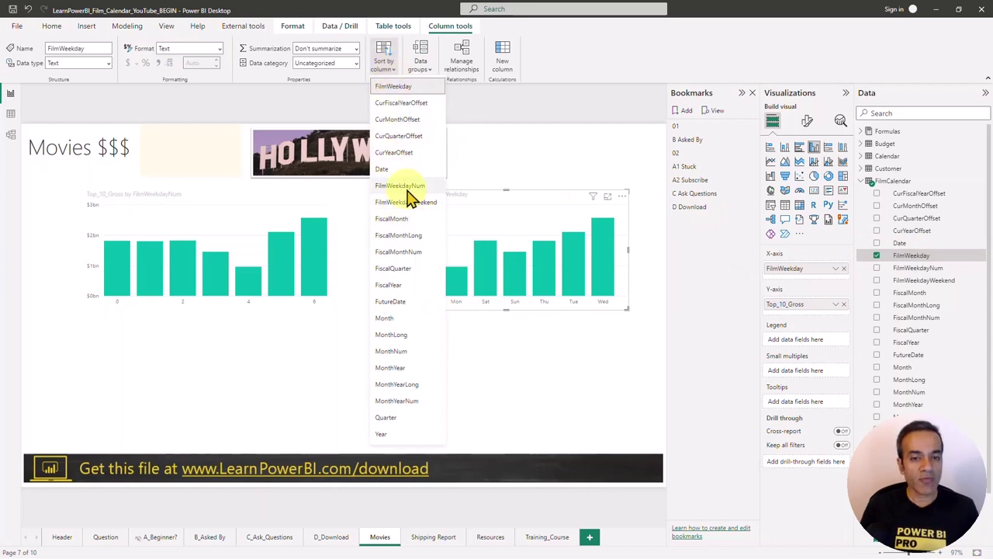
left_click(407, 188)
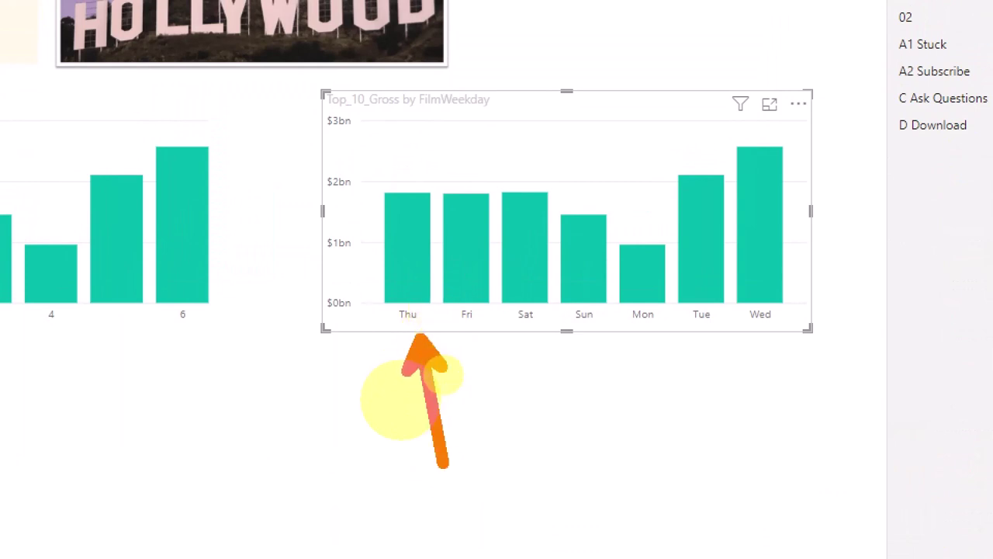
left_click_drag(469, 333, 485, 426)
left_click_drag(528, 332, 539, 442)
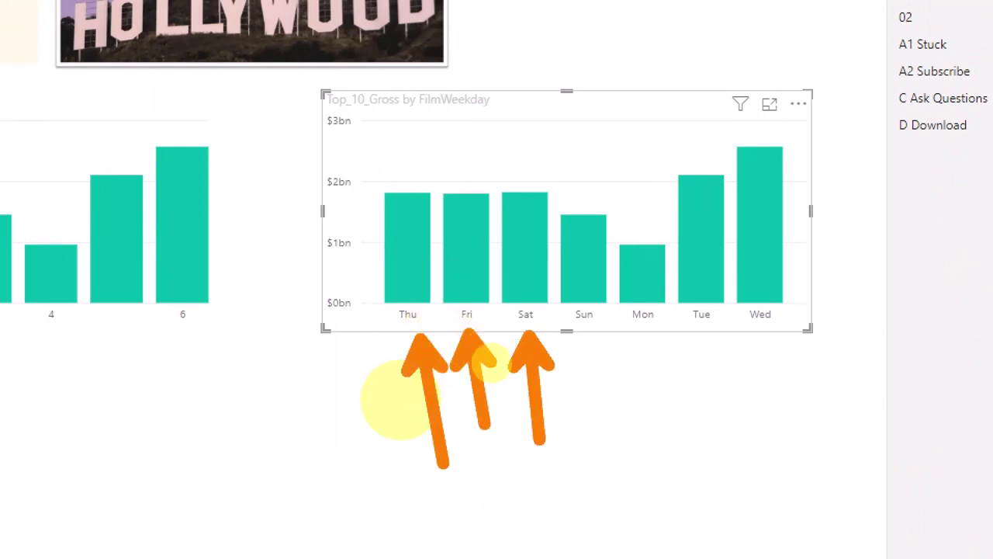
left_click_drag(594, 341, 619, 431)
left_click_drag(673, 344, 699, 423)
left_click_drag(726, 343, 753, 405)
left_click_drag(780, 338, 815, 419)
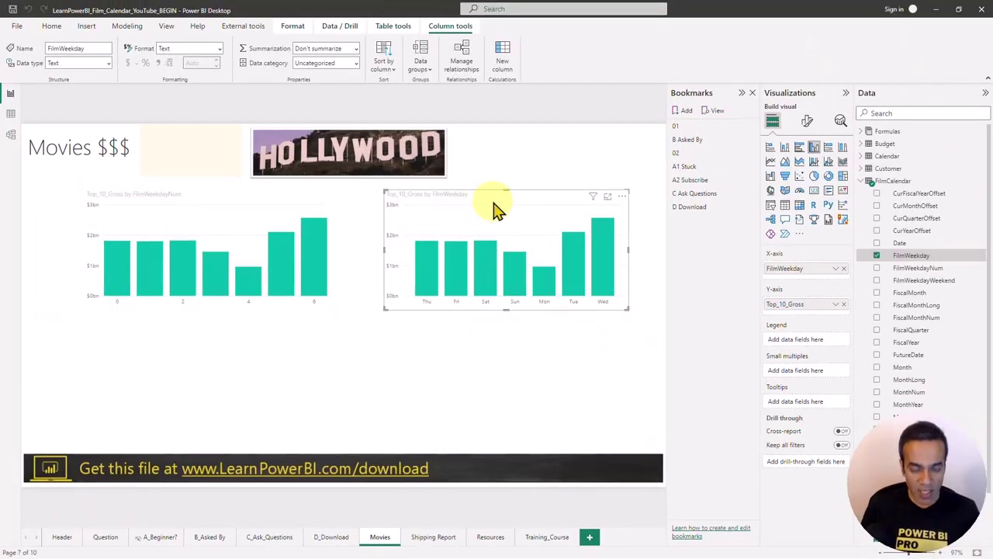
Paste a duplicate of the weekday chart below the original.
key("ctrl+c")
key("ctrl+v")
mouse_move(499, 211)
left_mouse_down()
mouse_move(447, 276)
mouse_move(458, 341)
mouse_move(512, 337)
left_mouse_up()
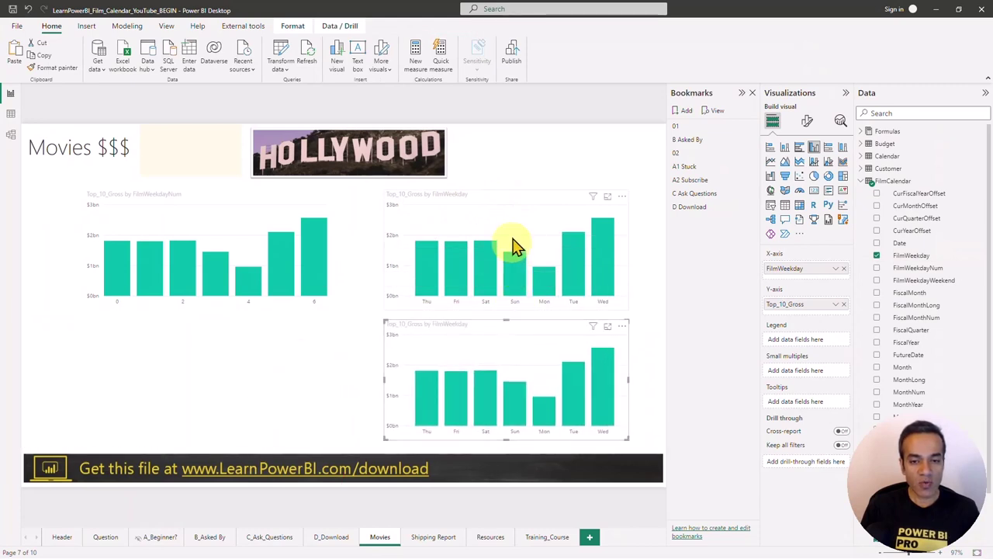
Add FilmWeekdayWeekend above FilmWeekday on the upper chart's axis and drill up to Weekday/Weekend totals.
left_click(554, 233)
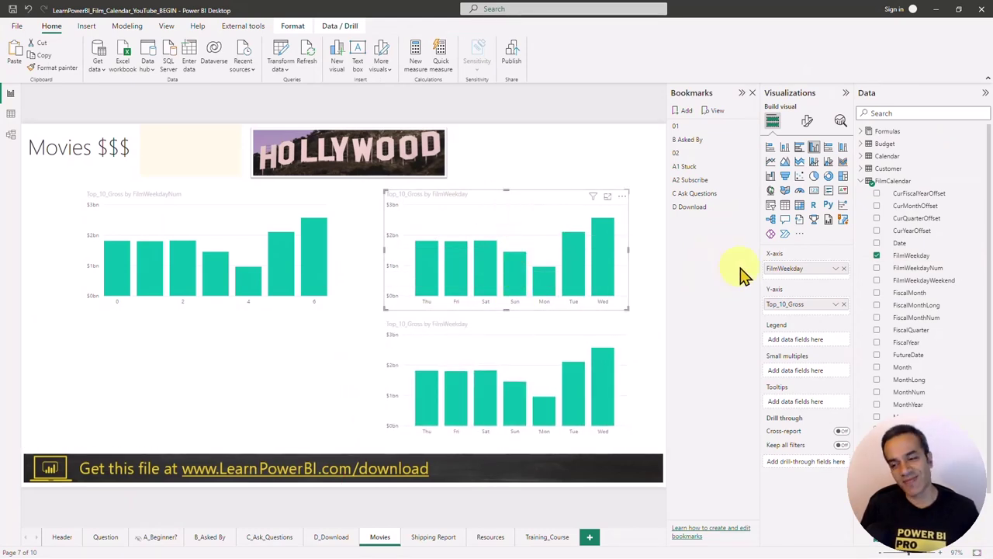
left_click_drag(912, 280, 837, 271)
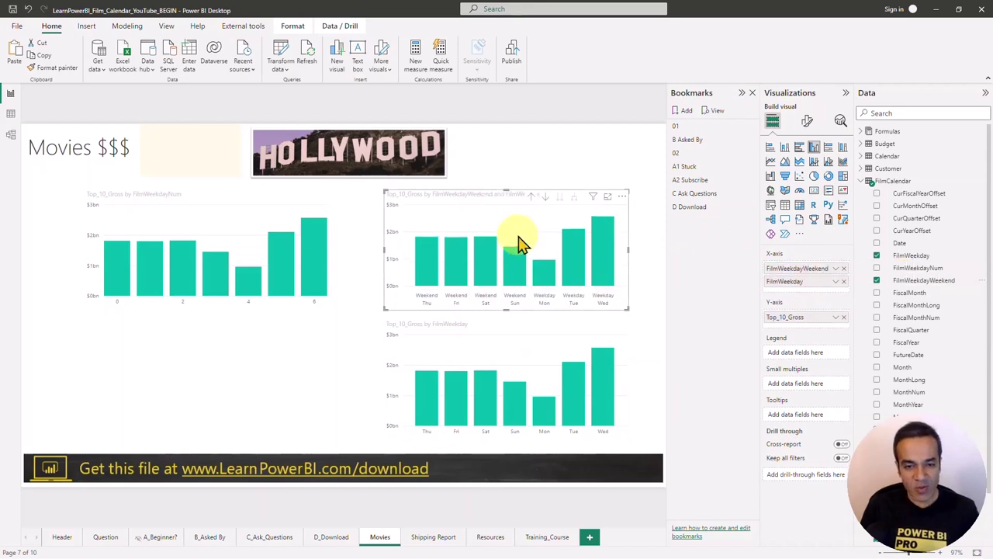
left_click(532, 198)
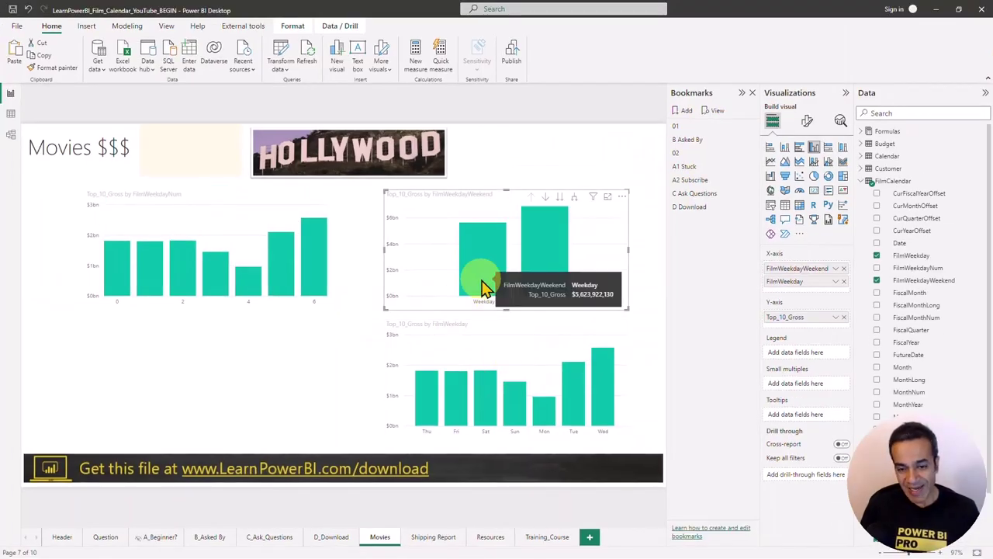
Test cross-filtering on the Weekday and Weekend bars, then drill into Weekend days and back up.
left_click(481, 287)
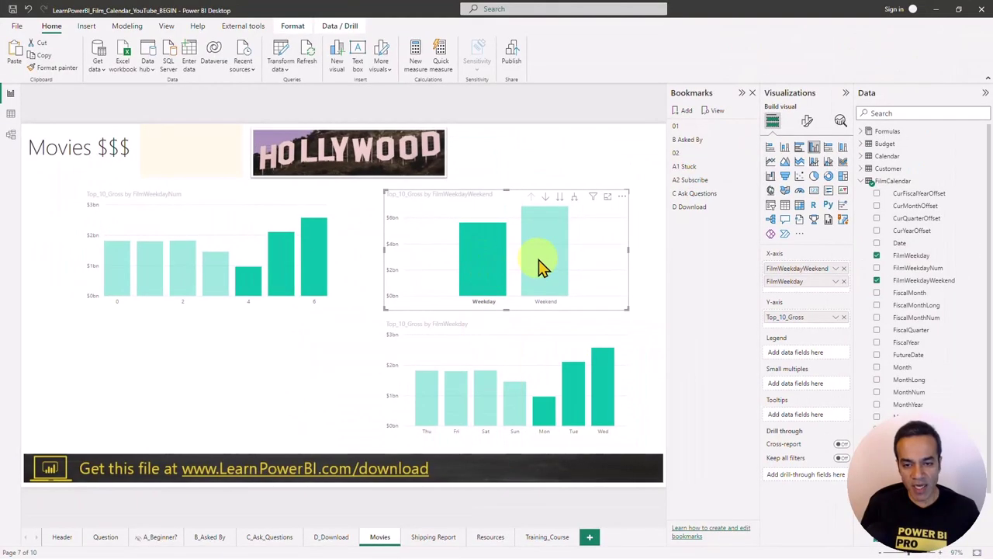
left_click(539, 262)
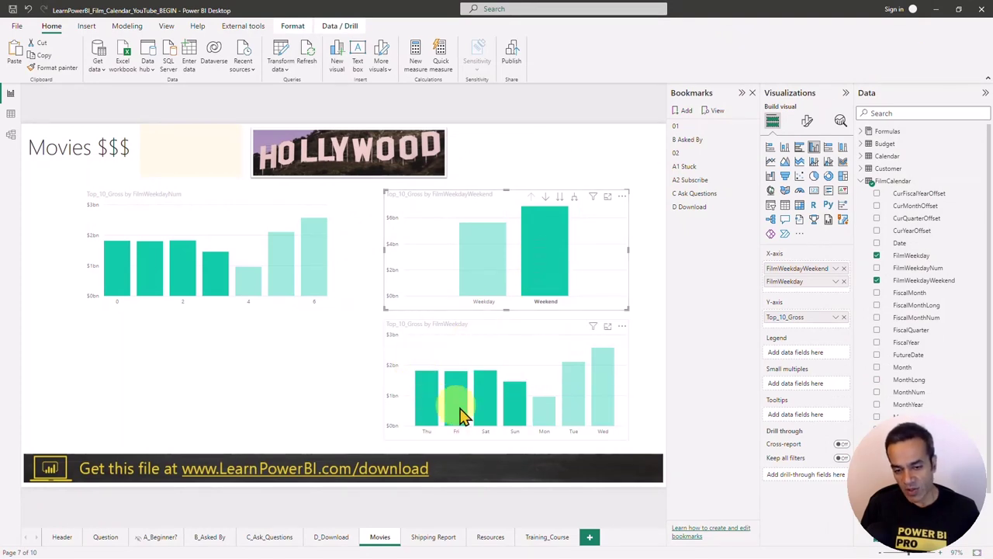
left_click(565, 243)
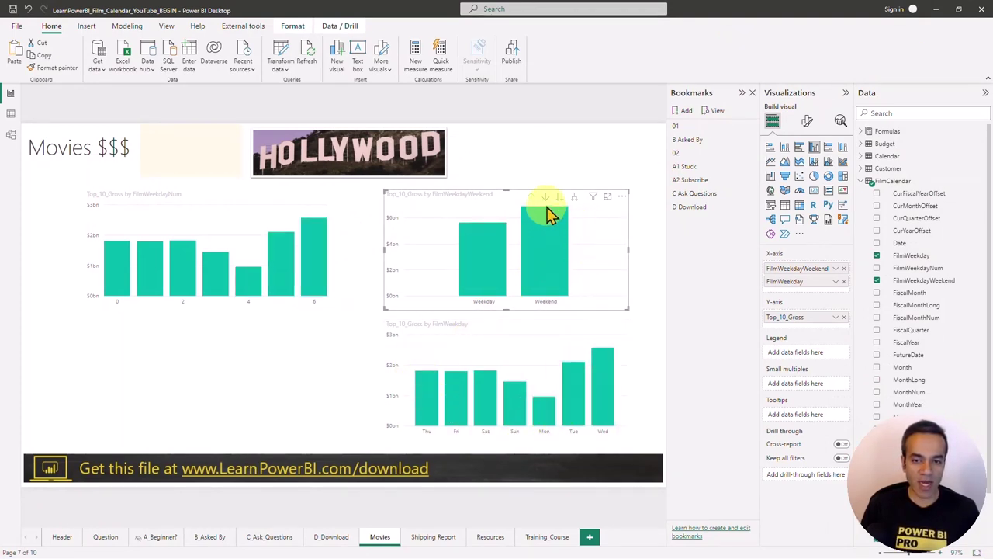
right_click(539, 248)
left_click(558, 255)
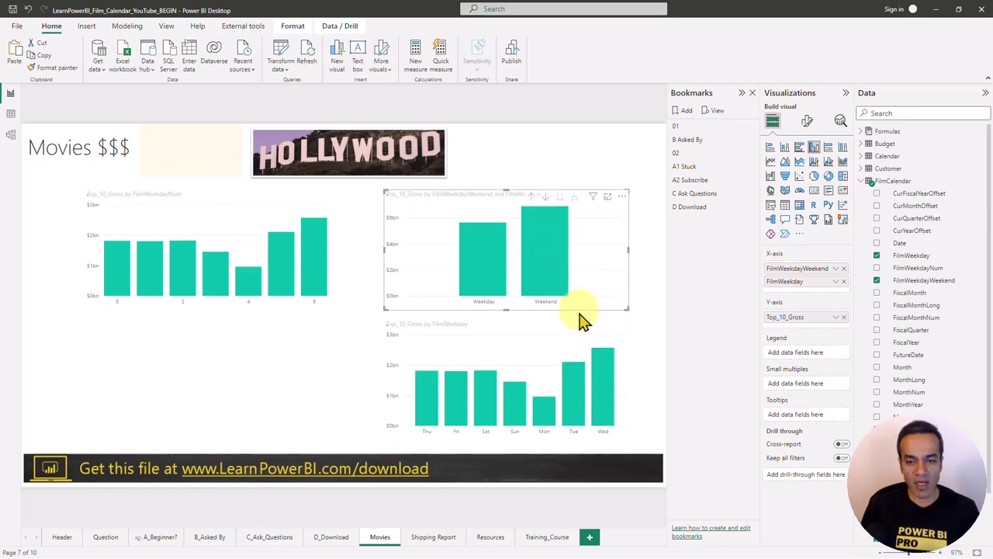
left_click(530, 197)
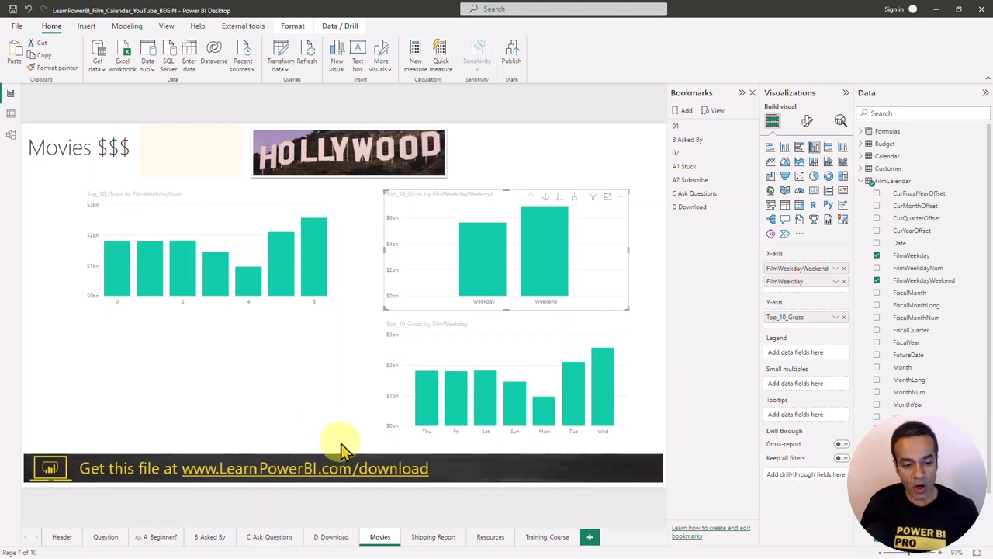
Switch to the C_Ask_Questions report page.
left_click(272, 537)
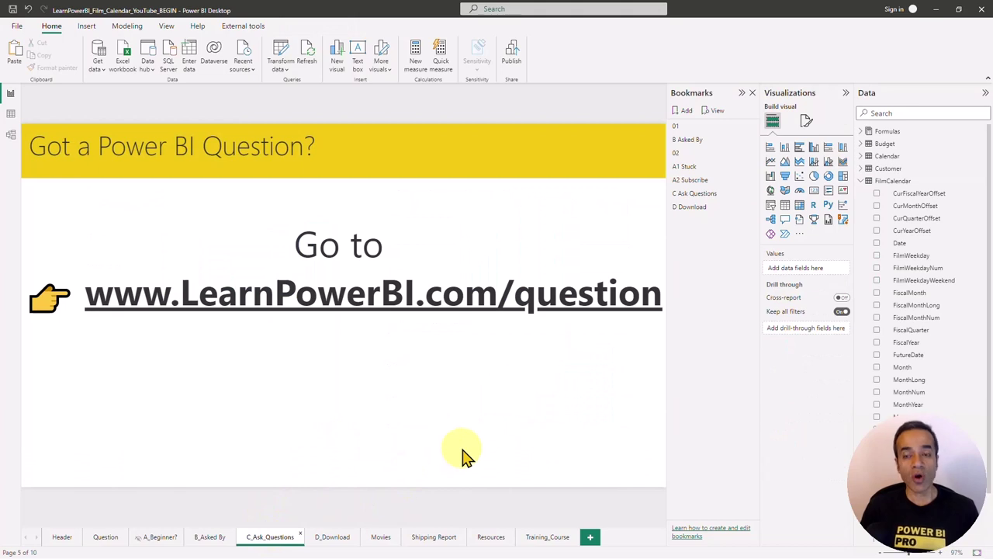